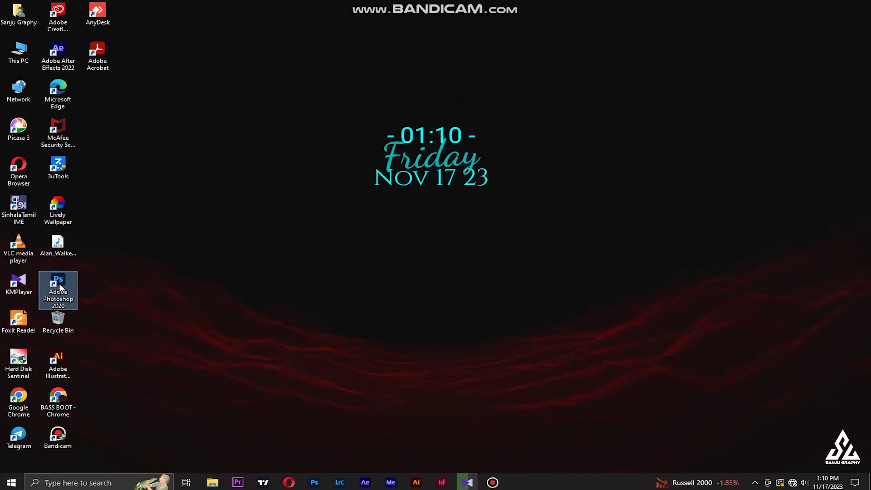
# Step: Launch Photoshop from the desktop and create a new A4 landscape document from the Print presets
pyautogui.doubleClick(70, 284)
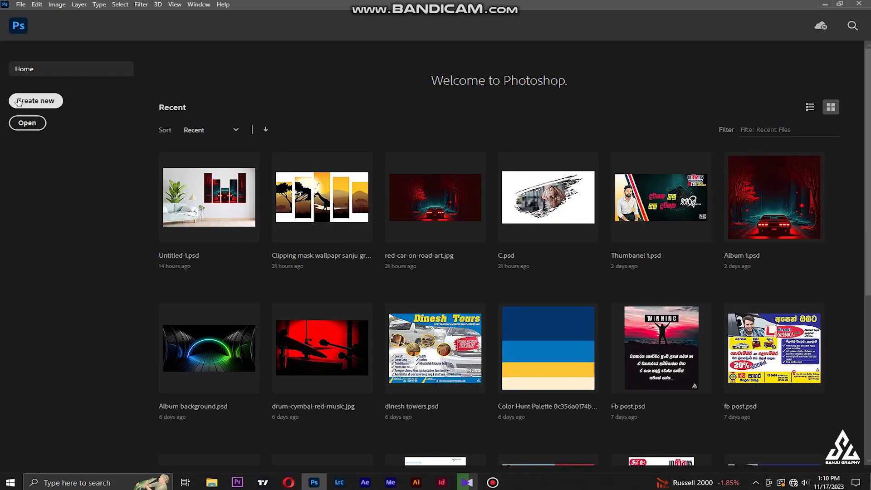
pyautogui.click(35, 101)
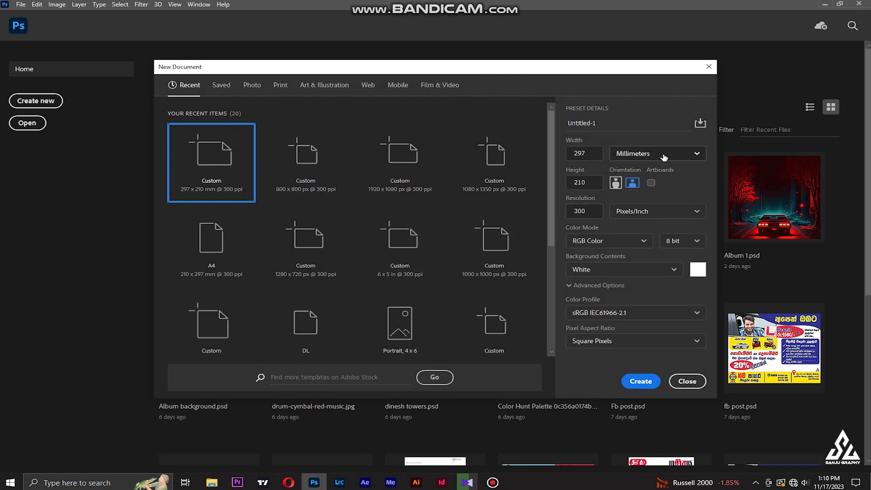
pyautogui.click(281, 85)
pyautogui.click(494, 162)
pyautogui.click(632, 182)
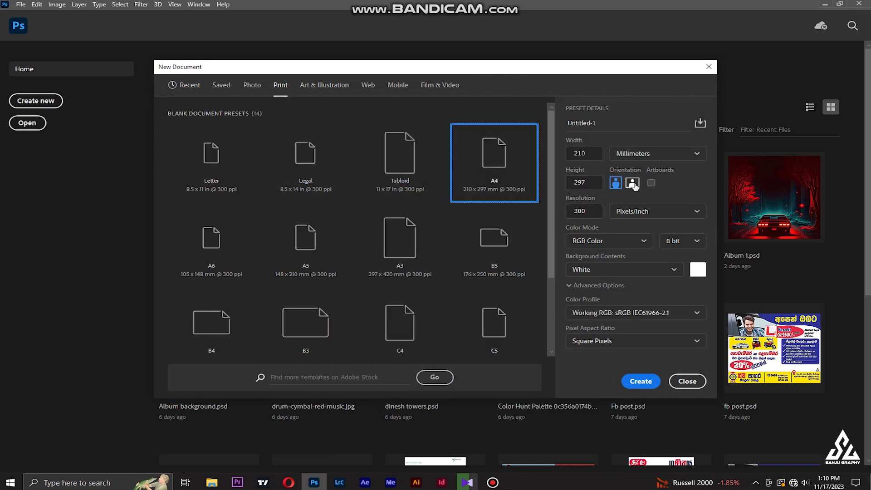
pyautogui.click(640, 381)
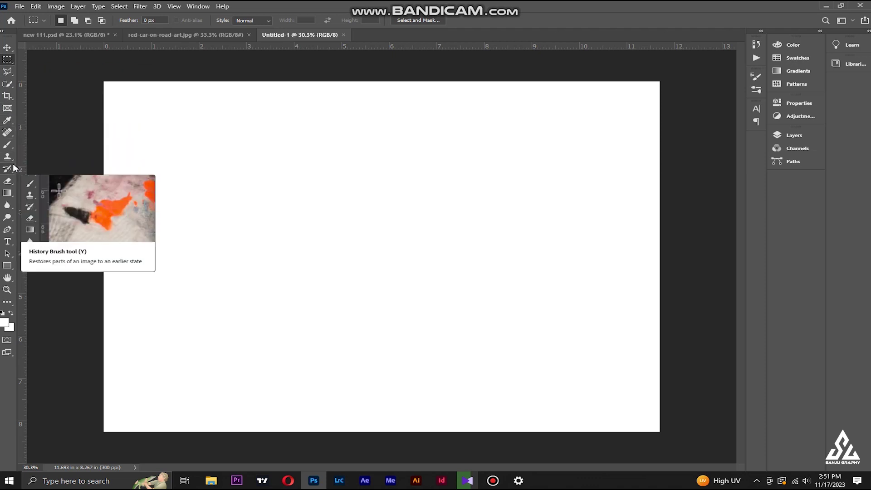
# Step: Select the Rectangle tool with a black fill colour
pyautogui.click(7, 192)
pyautogui.click(7, 264)
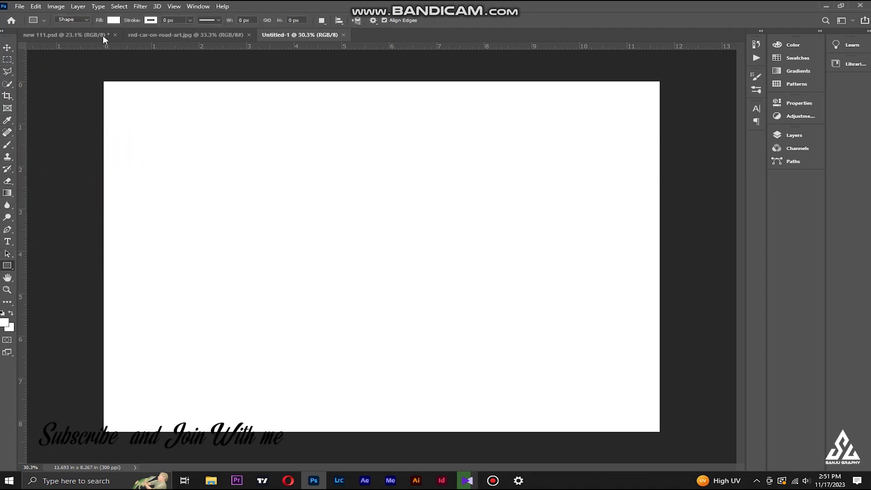
pyautogui.click(114, 20)
pyautogui.click(58, 69)
pyautogui.press('v')
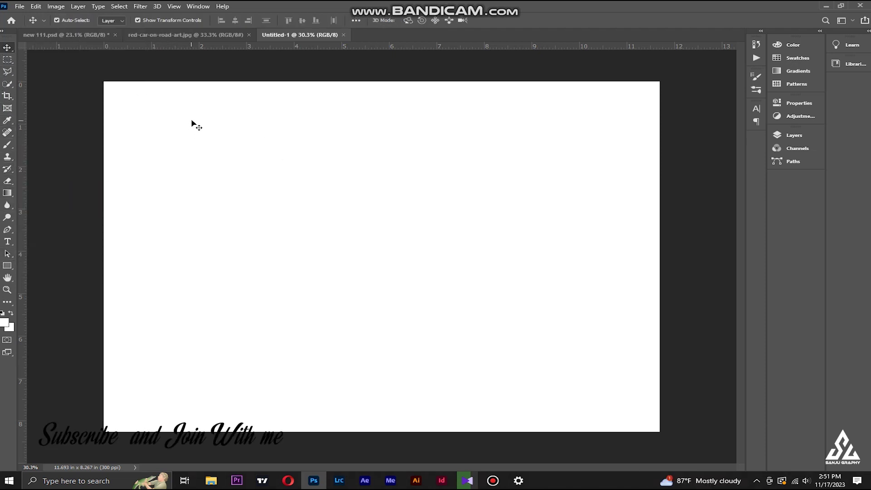
pyautogui.click(7, 265)
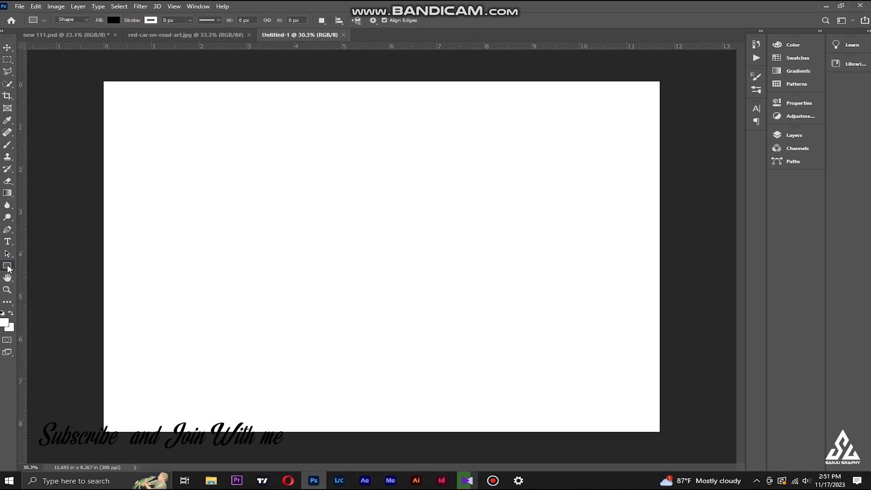
# Step: Draw a black rectangle and rotate it 90° into a slightly narrowed wide bar at top-left
pyautogui.moveTo(167, 116)
pyautogui.mouseDown()
pyautogui.moveTo(269, 324)
pyautogui.moveTo(231, 328)
pyautogui.mouseUp()
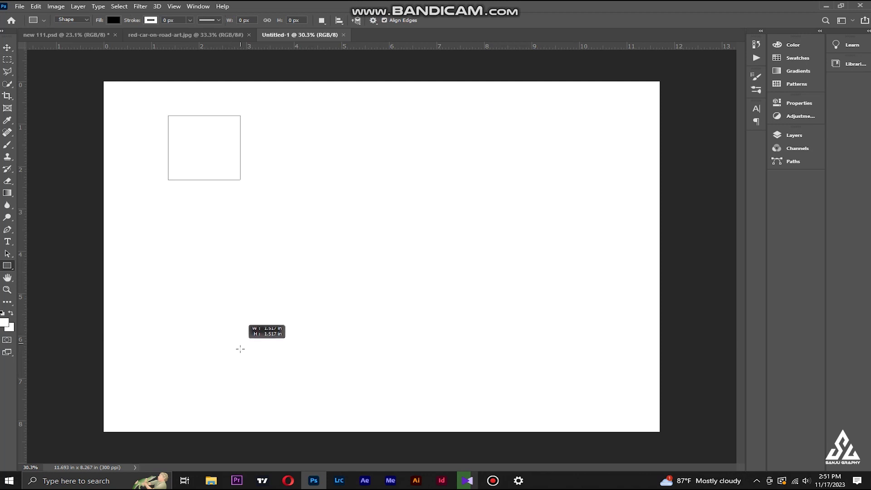
pyautogui.moveTo(231, 327); pyautogui.dragTo(249, 363)
pyautogui.hotkey('ctrl', 't')
pyautogui.moveTo(235, 105)
pyautogui.mouseDown()
pyautogui.moveTo(285, 263)
pyautogui.moveTo(332, 179)
pyautogui.mouseUp()
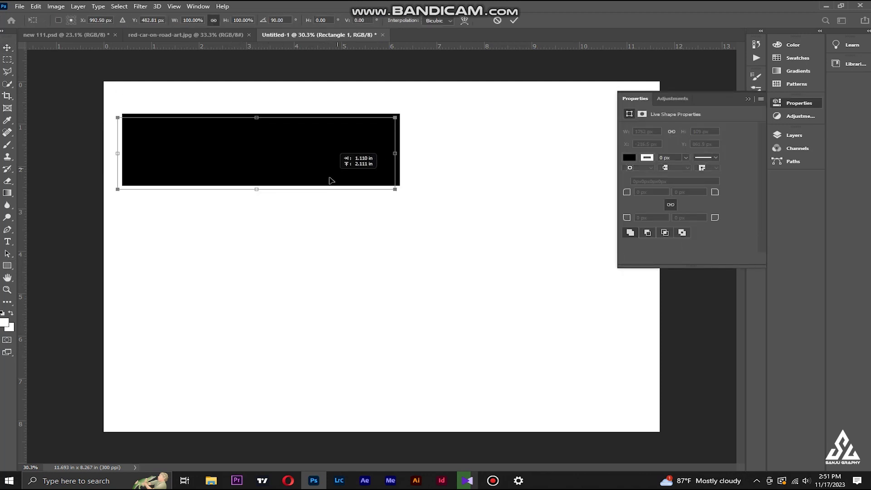
pyautogui.click(790, 103)
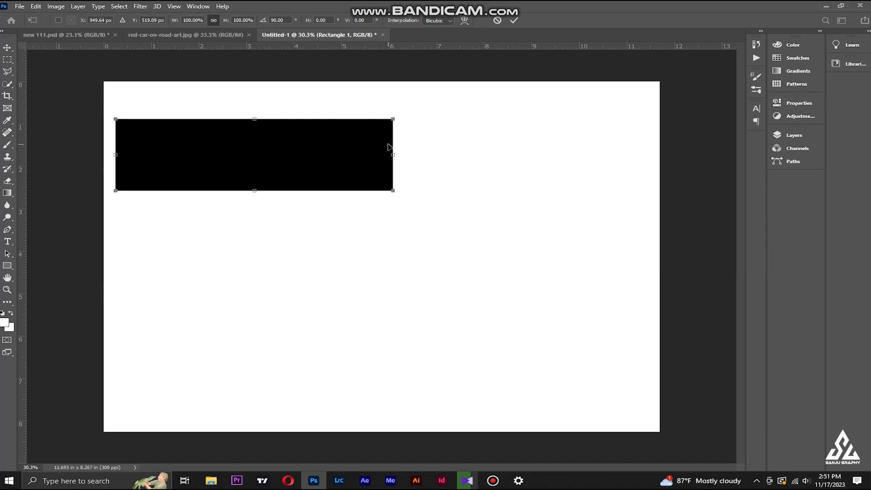
pyautogui.press('Return')
pyautogui.moveTo(333, 159); pyautogui.dragTo(329, 159)
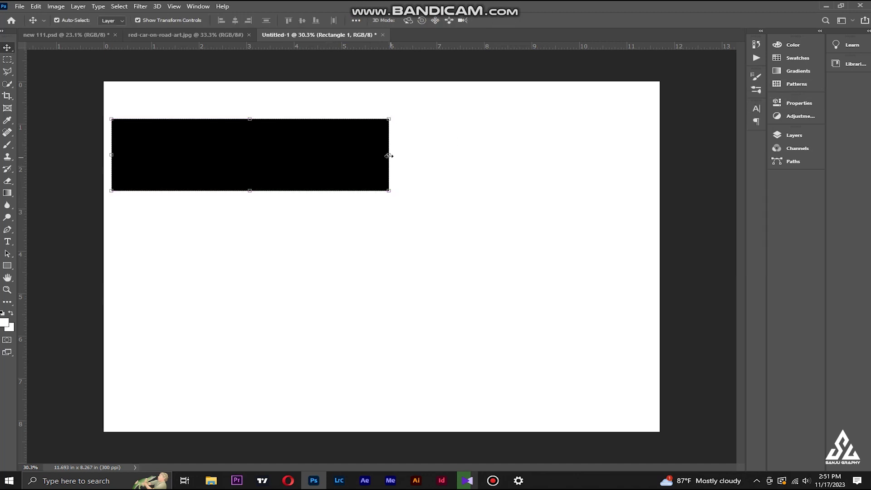
pyautogui.moveTo(389, 157); pyautogui.dragTo(370, 156)
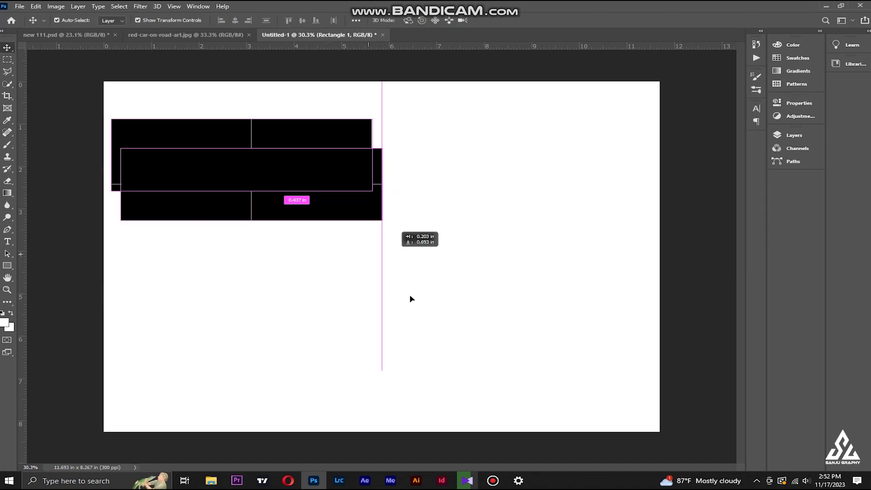
# Step: Duplicate the bar and place the upright copy to the right of the top bar
pyautogui.hotkey('ctrl', 'j')
pyautogui.hotkey('ctrl', 't')
pyautogui.moveTo(435, 244); pyautogui.dragTo(347, 390)
pyautogui.moveTo(295, 284); pyautogui.dragTo(413, 229)
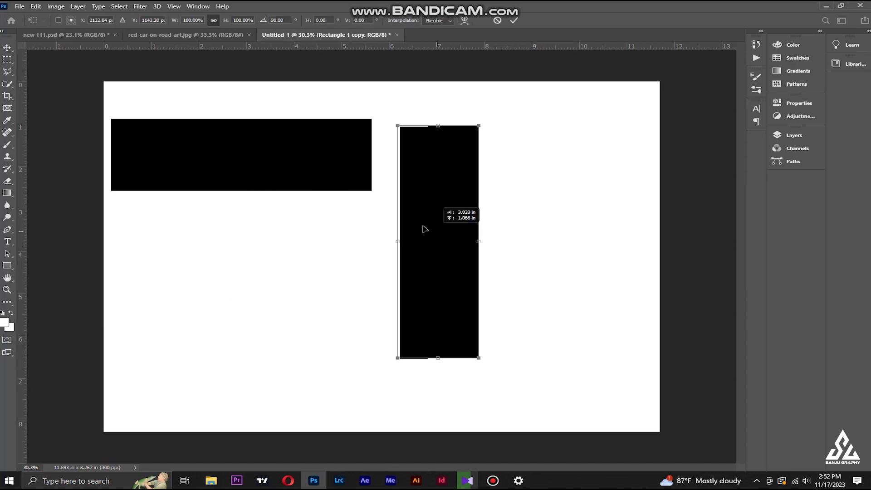
pyautogui.press('Return')
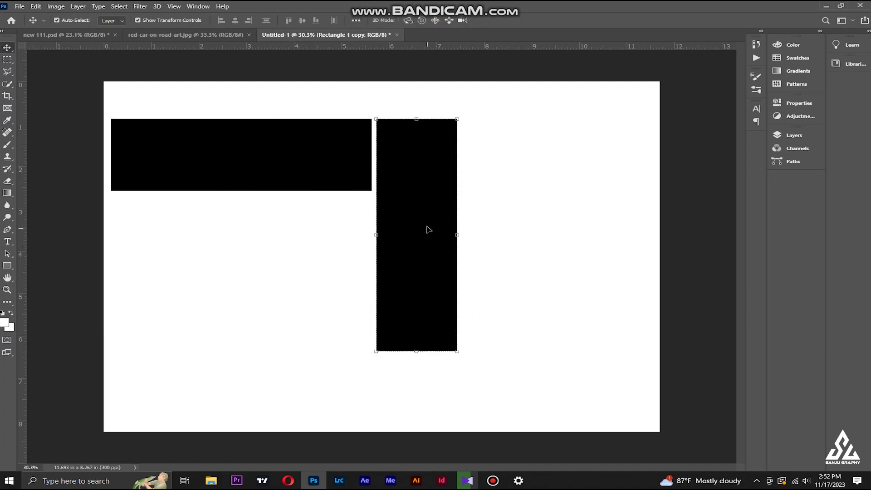
# Step: Narrow the top bar to 4.411 in and drag a copy toward the lower right
pyautogui.click(311, 136)
pyautogui.hotkey('ctrl', 't')
pyautogui.moveTo(371, 154)
pyautogui.mouseDown()
pyautogui.moveTo(332, 152)
pyautogui.moveTo(375, 155)
pyautogui.mouseUp()
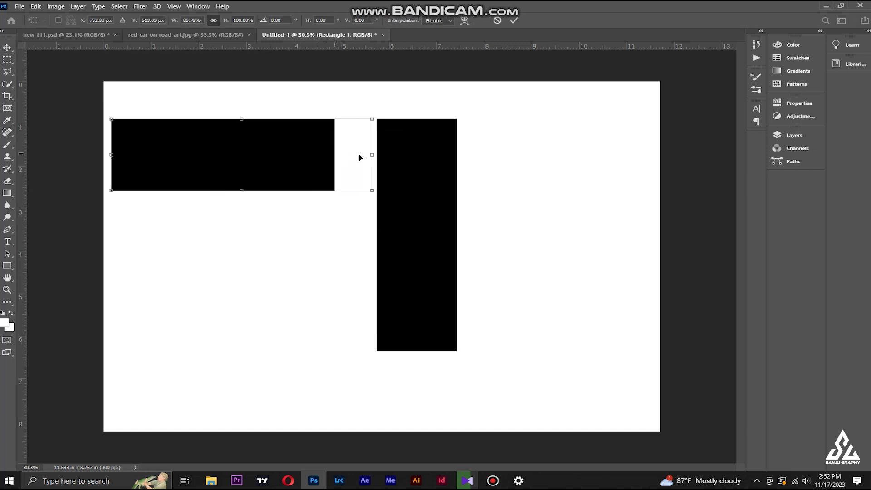
pyautogui.press('Return')
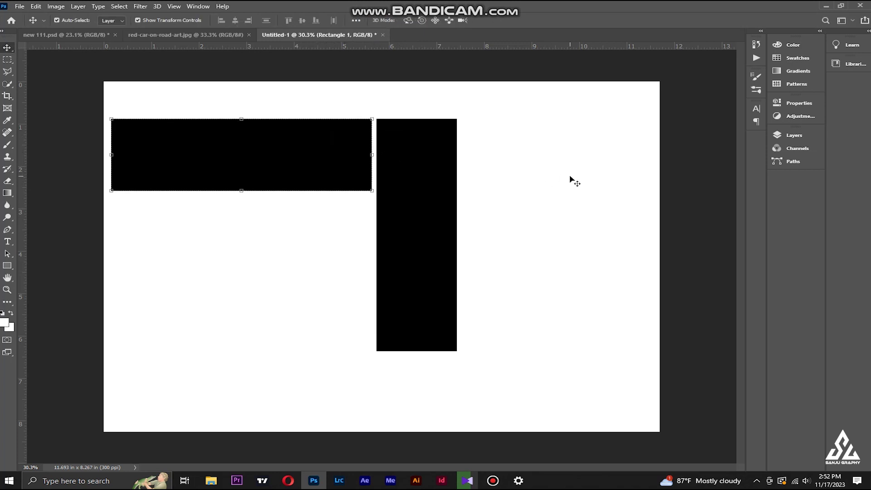
pyautogui.moveTo(183, 139)
pyautogui.mouseDown()
pyautogui.moveTo(546, 311)
pyautogui.moveTo(536, 313)
pyautogui.mouseUp()
# Step: Place the third bar lower right, then scale all three rectangles to 78.49%
pyautogui.moveTo(576, 400); pyautogui.dragTo(342, 140)
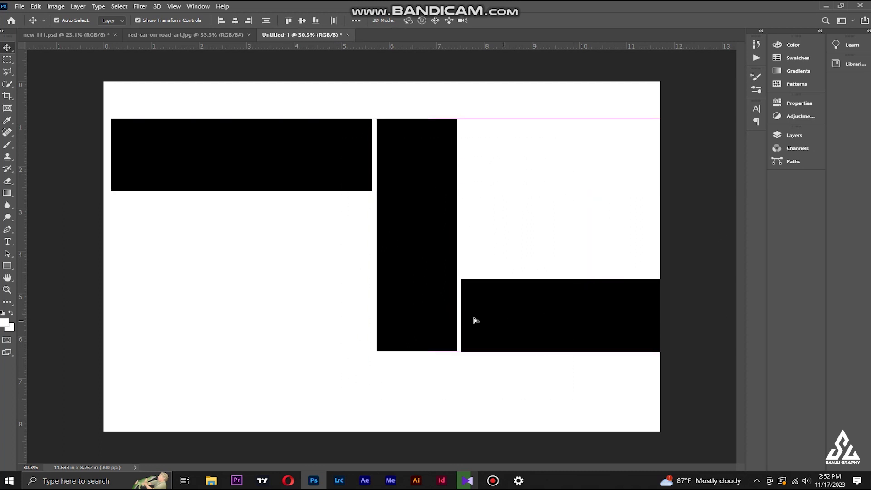
pyautogui.moveTo(474, 316); pyautogui.dragTo(431, 312)
pyautogui.moveTo(679, 115); pyautogui.dragTo(611, 140)
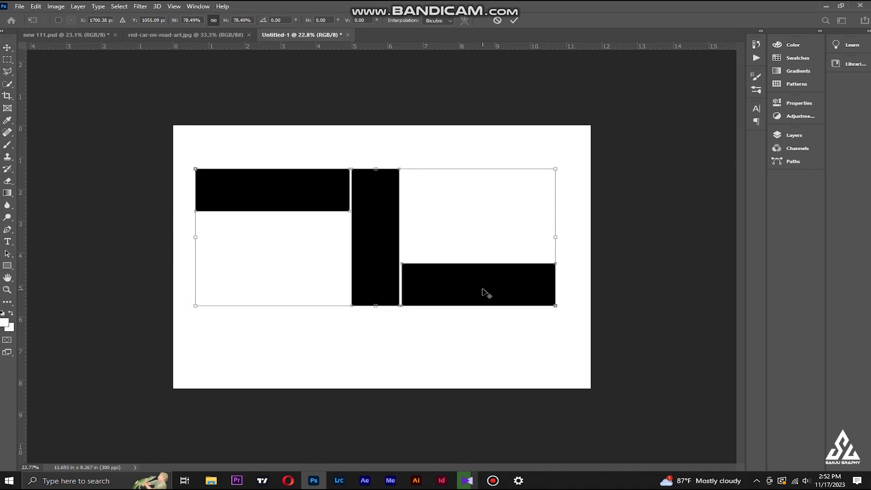
pyautogui.hotkey('alt', 'space')
pyautogui.press('Escape')
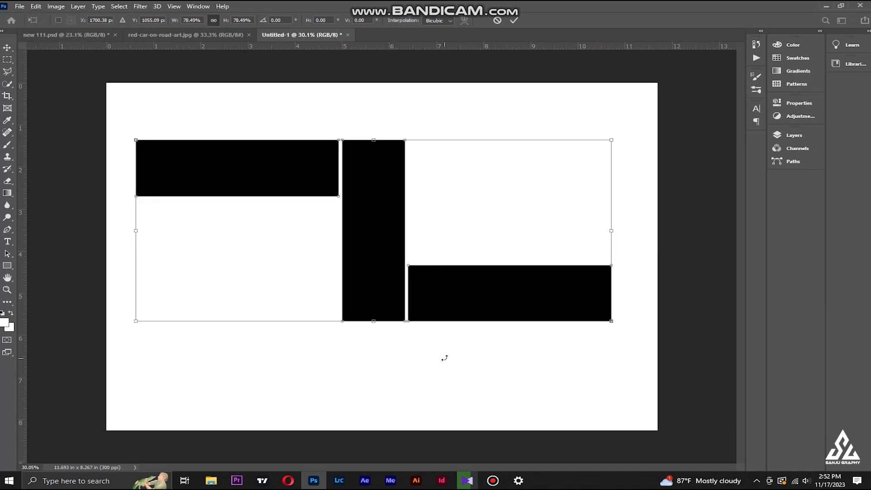
pyautogui.press('Up')
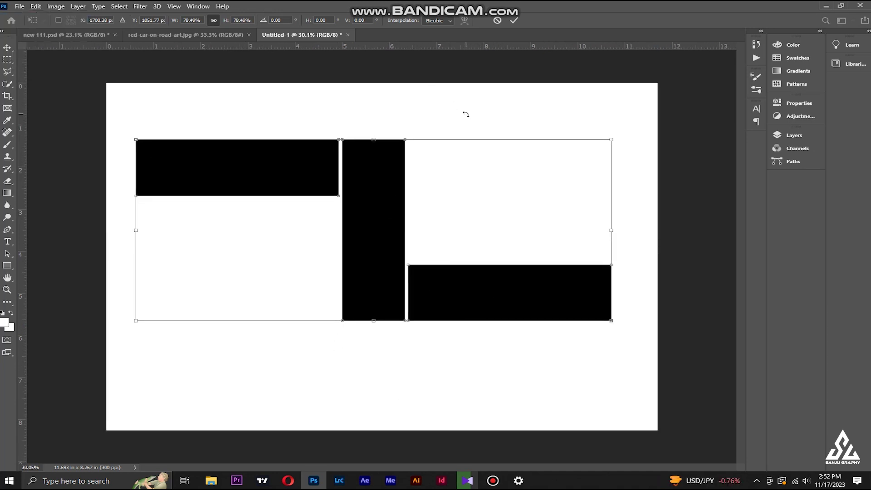
pyautogui.press('Return')
# Step: Copy the tall bar into two shorter upright blocks, upper right and lower left, sized to fit the grid
pyautogui.moveTo(385, 181)
pyautogui.mouseDown()
pyautogui.moveTo(480, 153)
pyautogui.moveTo(452, 99)
pyautogui.mouseUp()
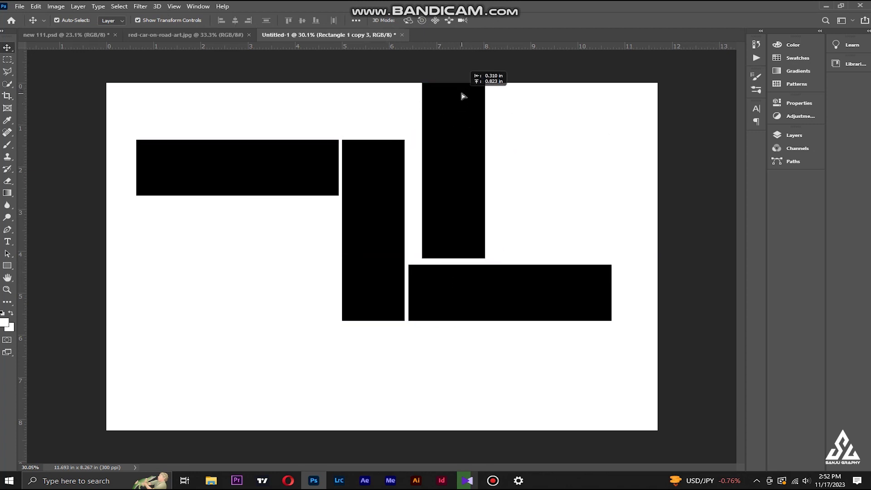
pyautogui.moveTo(451, 98)
pyautogui.mouseDown()
pyautogui.moveTo(448, 88)
pyautogui.moveTo(435, 138)
pyautogui.mouseUp()
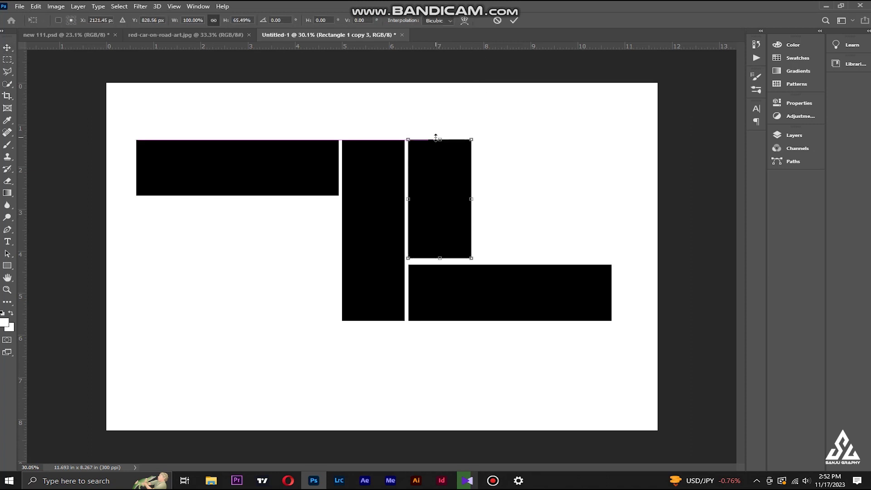
pyautogui.moveTo(451, 218)
pyautogui.mouseDown()
pyautogui.moveTo(307, 275)
pyautogui.moveTo(316, 278)
pyautogui.mouseUp()
pyautogui.moveTo(306, 203); pyautogui.dragTo(305, 199)
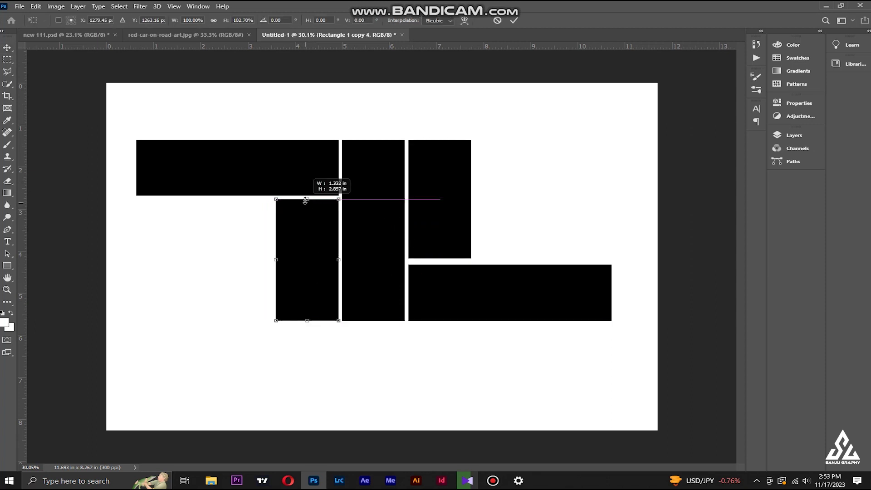
pyautogui.click(477, 232)
pyautogui.click(430, 247)
pyautogui.moveTo(438, 259); pyautogui.dragTo(438, 260)
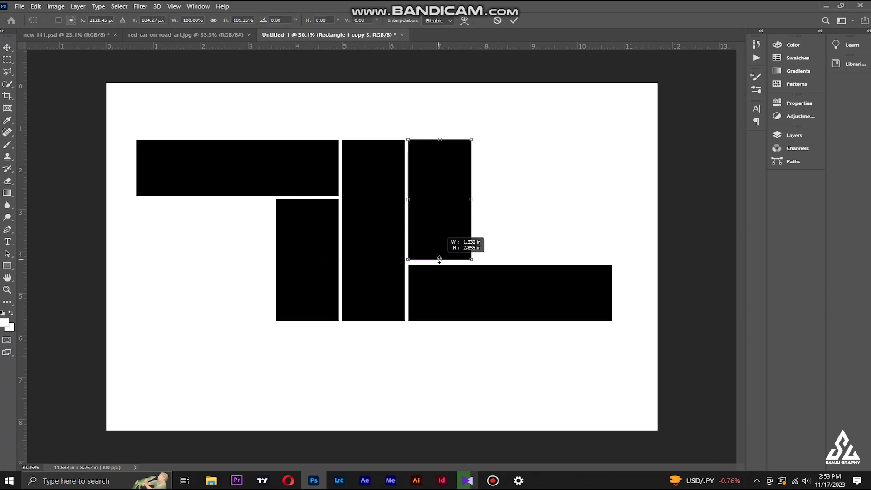
pyautogui.click(622, 239)
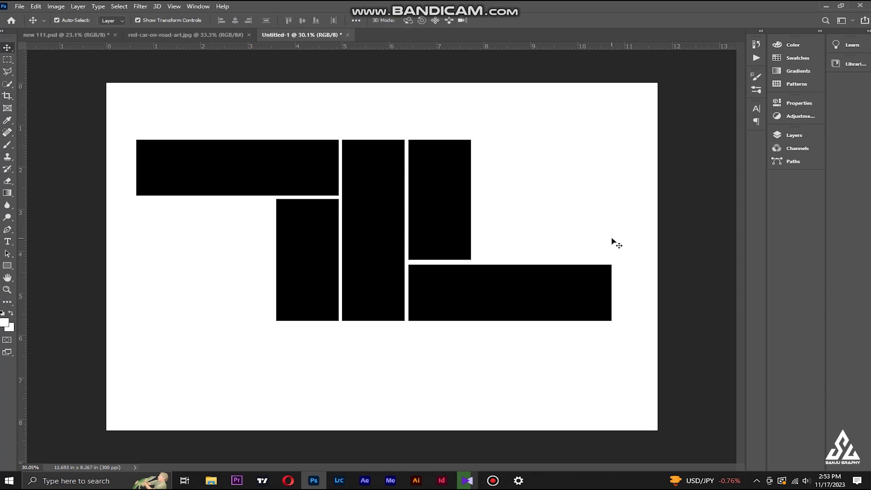
pyautogui.moveTo(145, 135)
pyautogui.mouseDown()
pyautogui.moveTo(573, 340)
pyautogui.moveTo(560, 320)
pyautogui.mouseUp()
# Step: Enlarge the rectangle group to 106.05%, undoing a stray shift to the right
pyautogui.hotkey('ctrl', 't')
pyautogui.moveTo(612, 156)
pyautogui.mouseDown()
pyautogui.moveTo(626, 136)
pyautogui.moveTo(624, 148)
pyautogui.mouseUp()
pyautogui.press('Return')
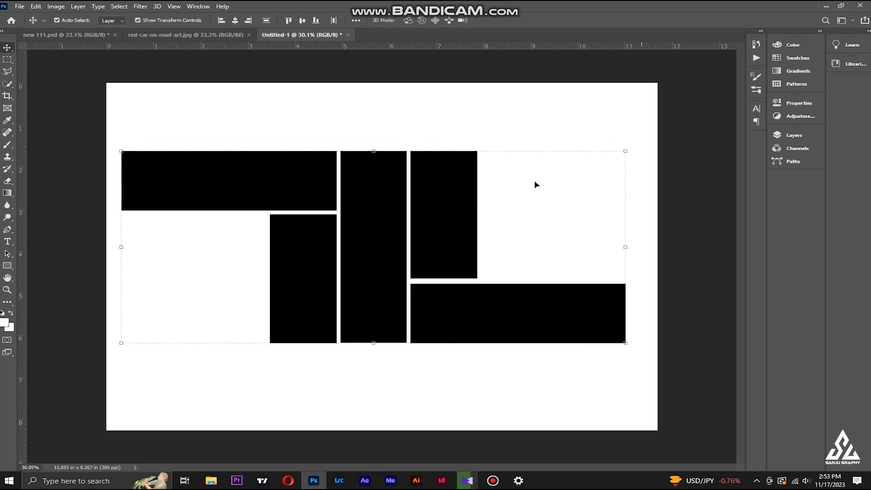
pyautogui.moveTo(428, 208); pyautogui.dragTo(438, 208)
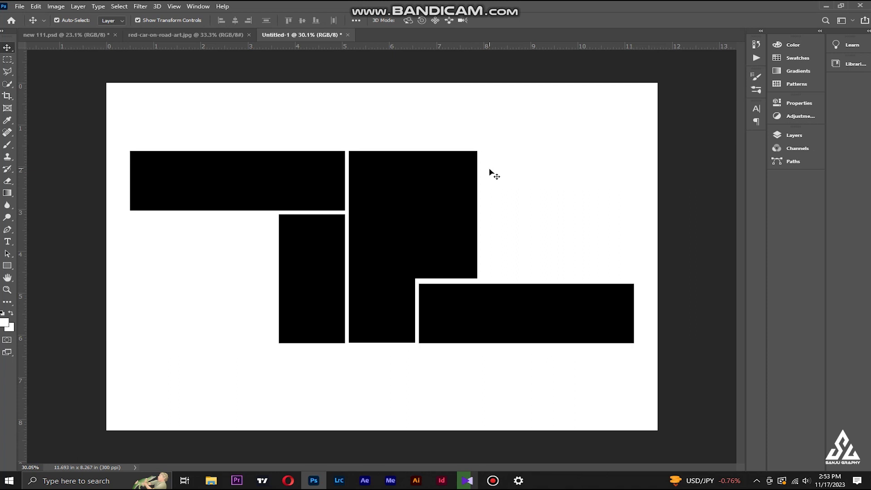
pyautogui.hotkey('ctrl', 'z')
# Step: Move the rectangles to even the gaps, then save the layout as a new file
pyautogui.moveTo(198, 140)
pyautogui.mouseDown()
pyautogui.moveTo(588, 319)
pyautogui.moveTo(577, 320)
pyautogui.mouseUp()
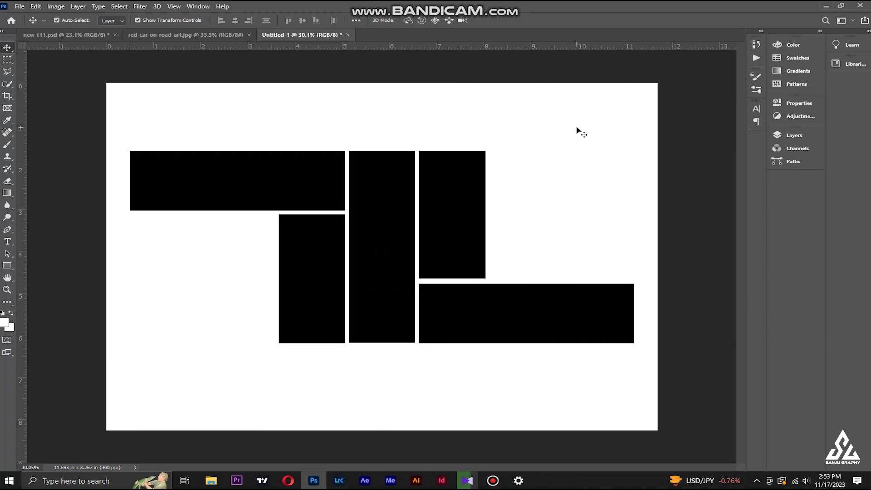
pyautogui.moveTo(204, 120); pyautogui.dragTo(592, 315)
pyautogui.click(779, 138)
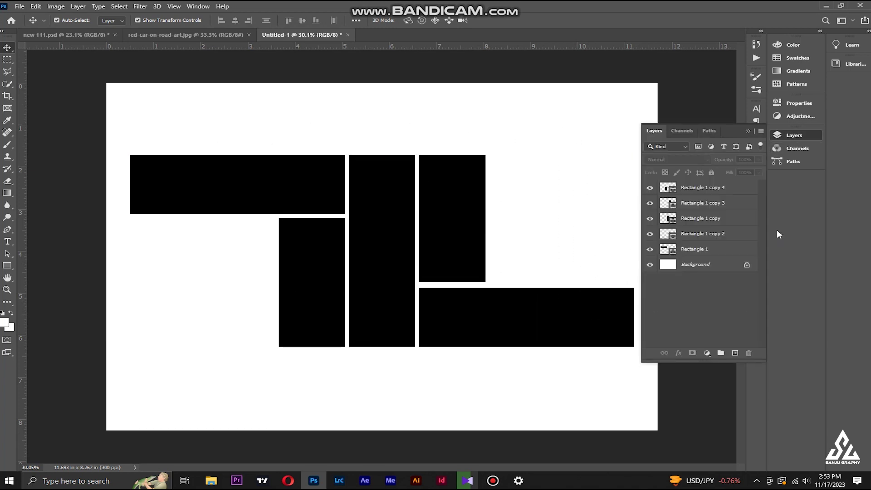
pyautogui.click(749, 132)
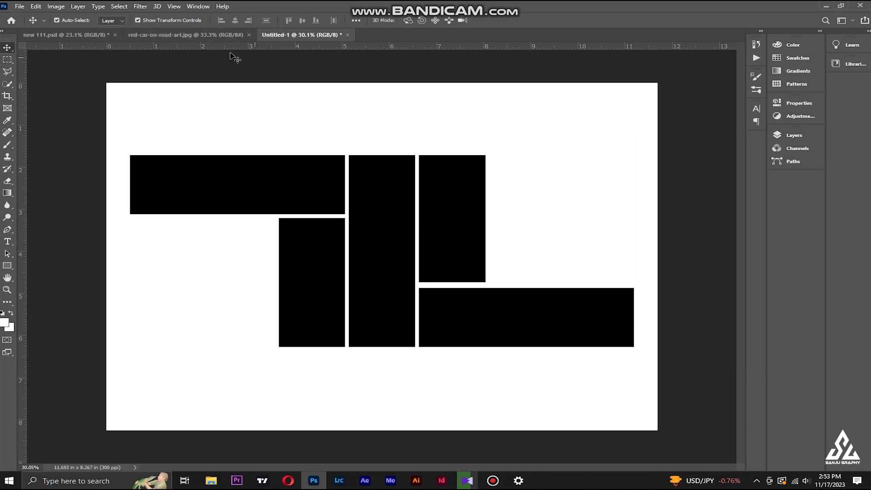
pyautogui.hotkey('ctrl', 'shift', 's')
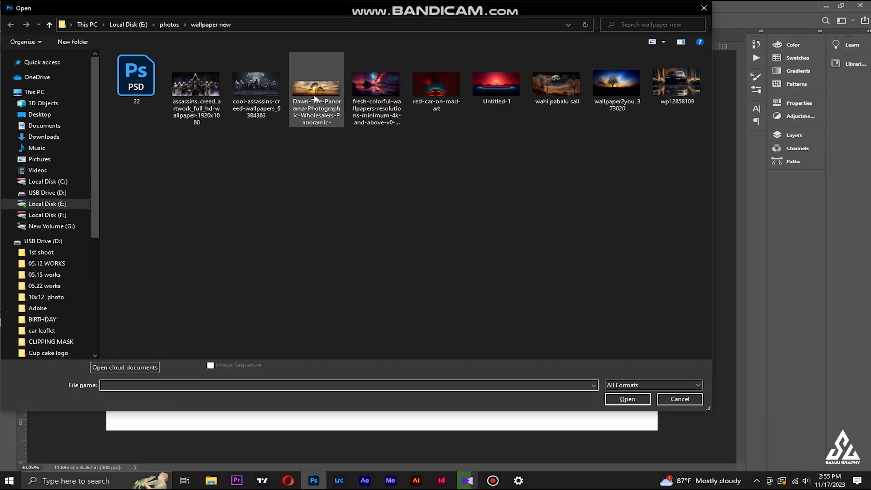
# Step: Open the Dawn Tree panorama and drag it into 22.psd as Layer 1, scaling it to 60.84%
pyautogui.doubleClick(313, 96)
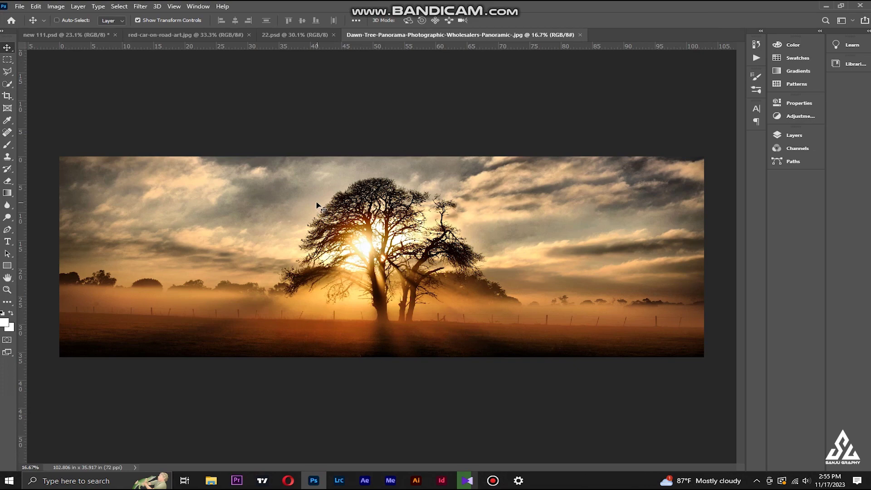
pyautogui.hotkey('ctrl', 'a')
pyautogui.moveTo(312, 198)
pyautogui.mouseDown()
pyautogui.moveTo(286, 35)
pyautogui.moveTo(339, 215)
pyautogui.mouseUp()
pyautogui.scroll(-3, 363, 214)
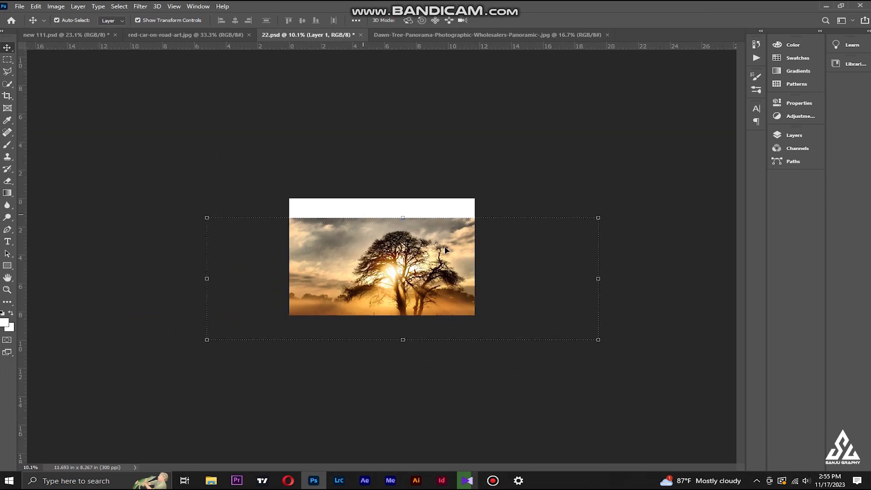
pyautogui.moveTo(595, 341); pyautogui.dragTo(520, 315)
# Step: Move the tree photo up over the rectangles and confirm its transform
pyautogui.moveTo(443, 289); pyautogui.dragTo(425, 248)
pyautogui.scroll(2, 381, 257)
pyautogui.scroll(3, 382, 257)
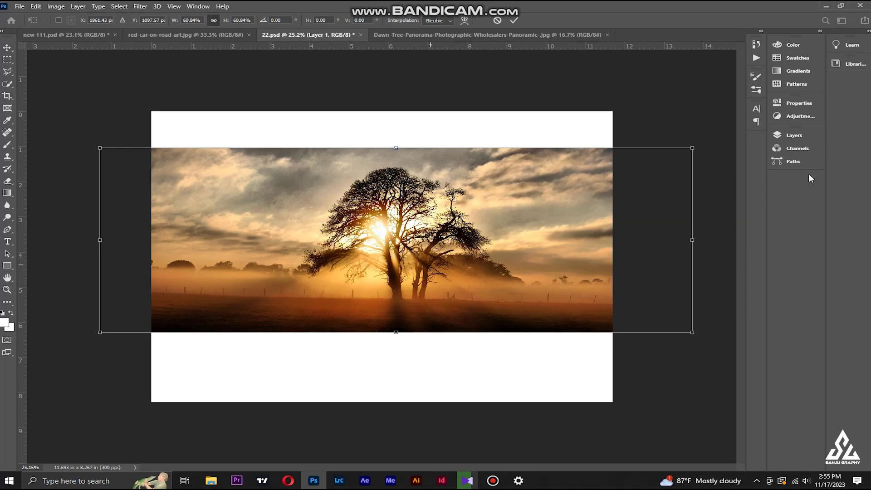
pyautogui.click(798, 135)
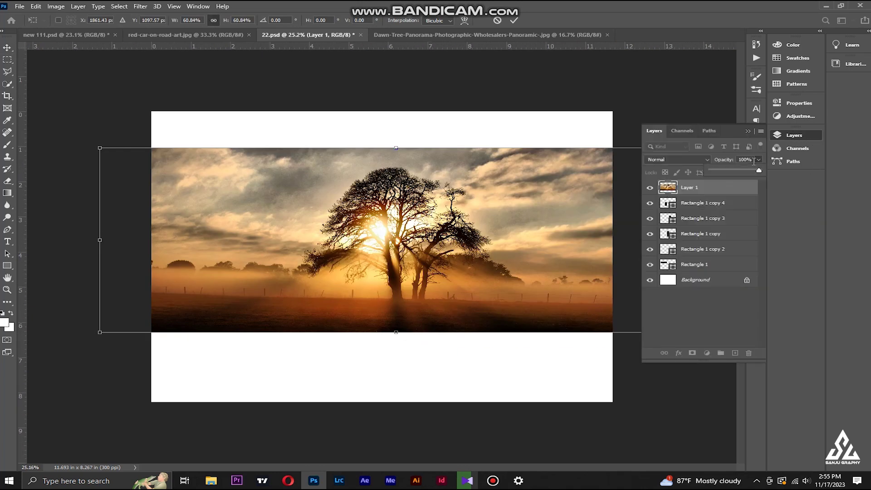
pyautogui.click(749, 133)
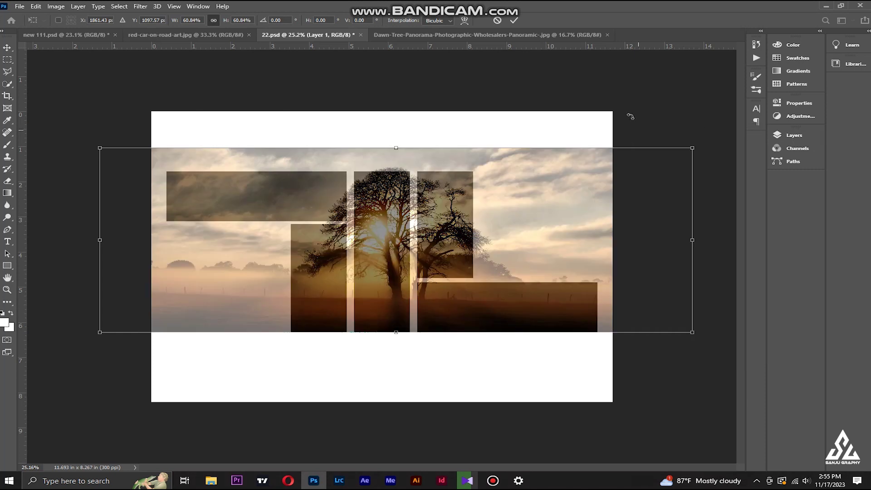
pyautogui.press('Return')
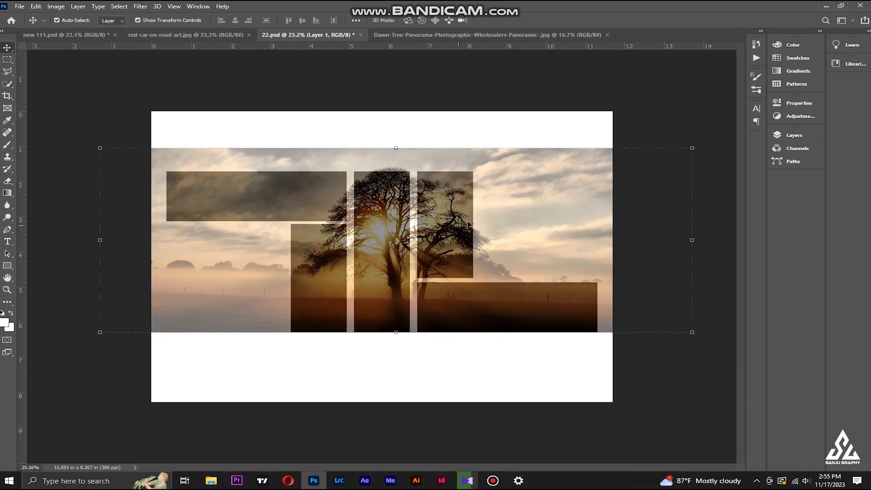
# Step: Resize and fine-tune the tree photo so it covers all five rectangles
pyautogui.moveTo(529, 216); pyautogui.dragTo(523, 232)
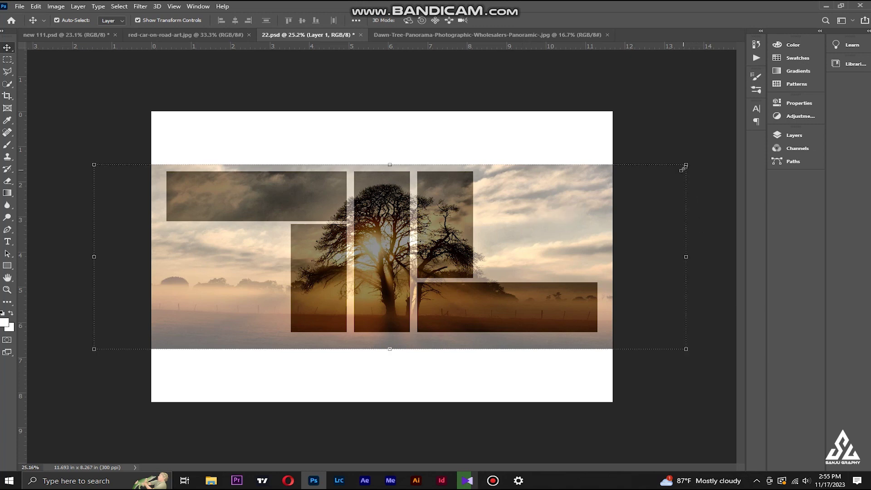
pyautogui.moveTo(682, 168); pyautogui.dragTo(666, 178)
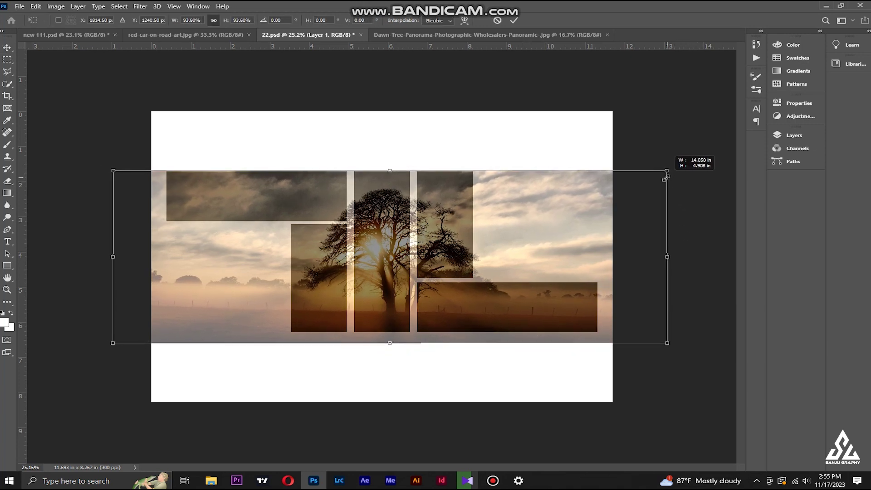
pyautogui.moveTo(665, 177); pyautogui.dragTo(667, 170)
pyautogui.moveTo(552, 237); pyautogui.dragTo(554, 233)
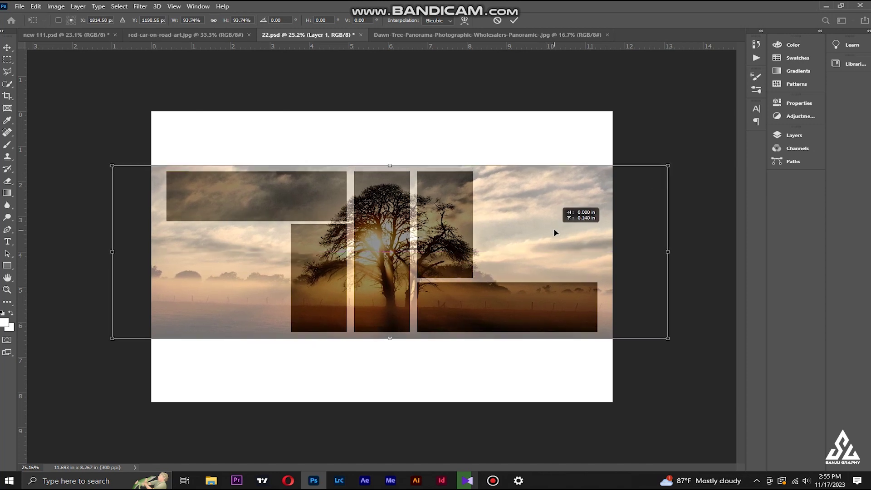
pyautogui.press('Return')
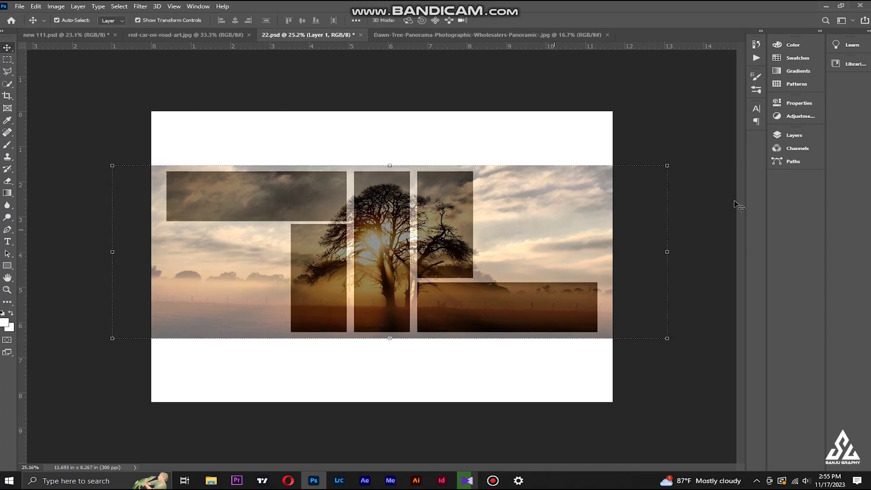
pyautogui.click(794, 135)
# Step: Group the five rectangle layers into Group 1 and clip Layer 1 into it
pyautogui.click(733, 207)
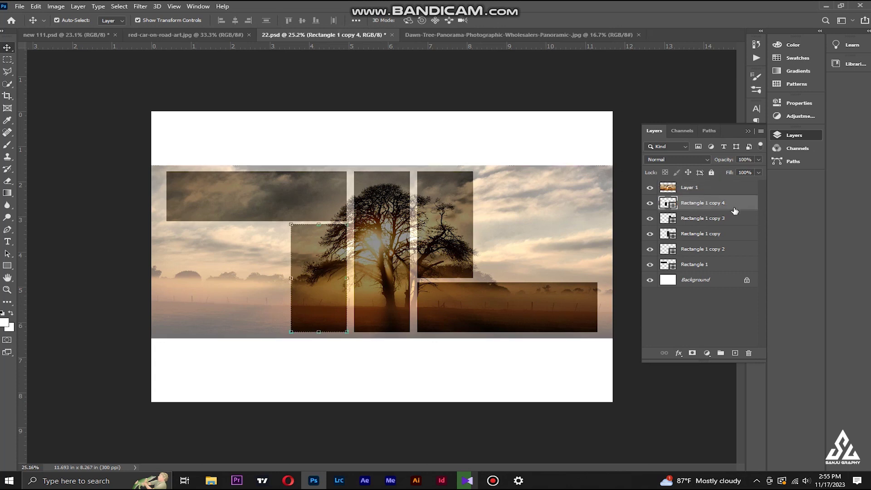
pyautogui.keyDown('shift'); pyautogui.click(729, 264); pyautogui.keyUp('shift')
pyautogui.hotkey('ctrl', 'g')
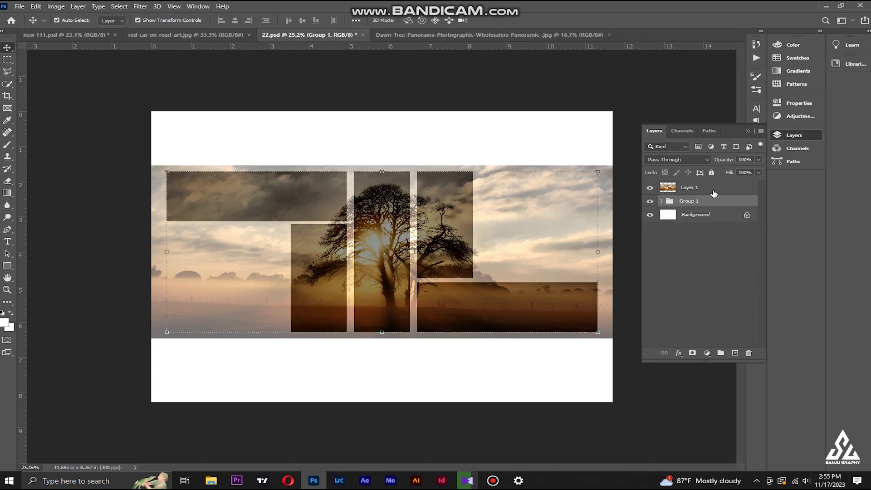
pyautogui.rightClick(713, 191)
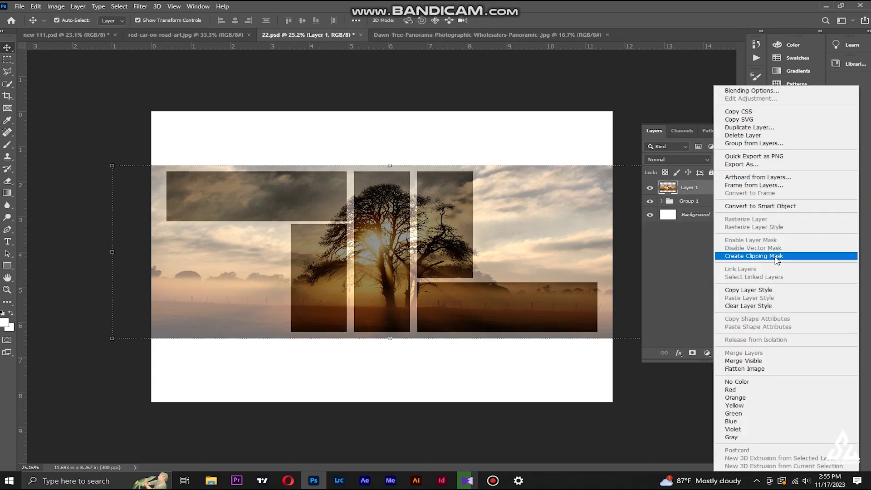
pyautogui.click(780, 256)
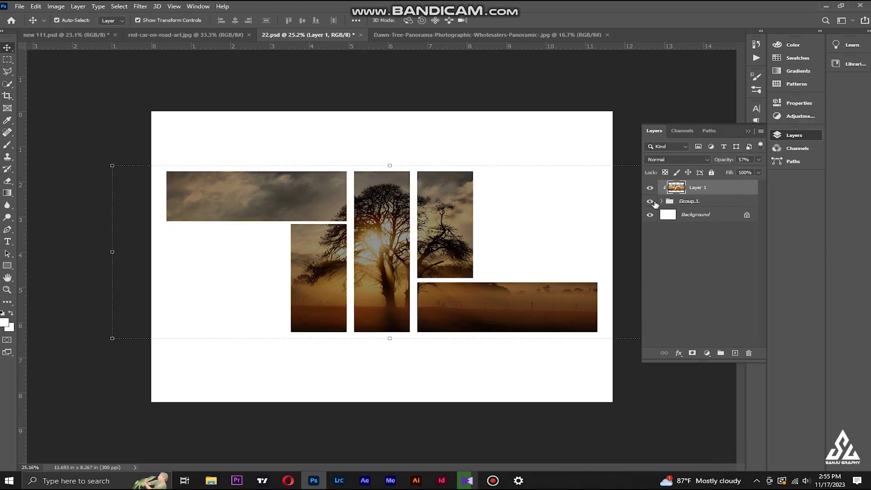
# Step: Raise the tree photo to 100% opacity and save 22.psd
pyautogui.click(422, 112)
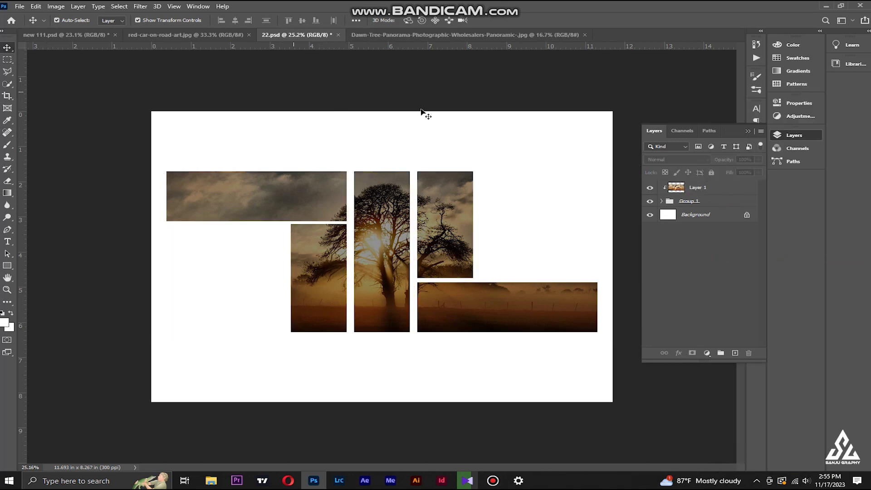
pyautogui.click(721, 193)
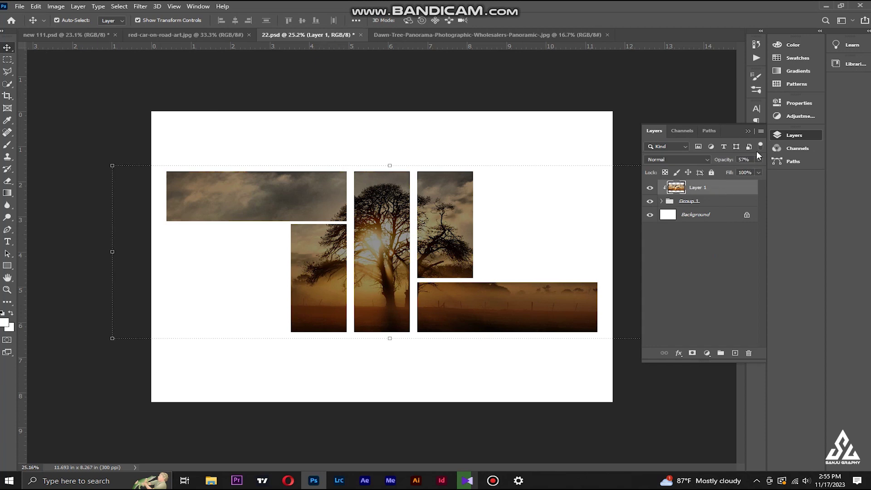
pyautogui.moveTo(765, 170); pyautogui.dragTo(822, 178)
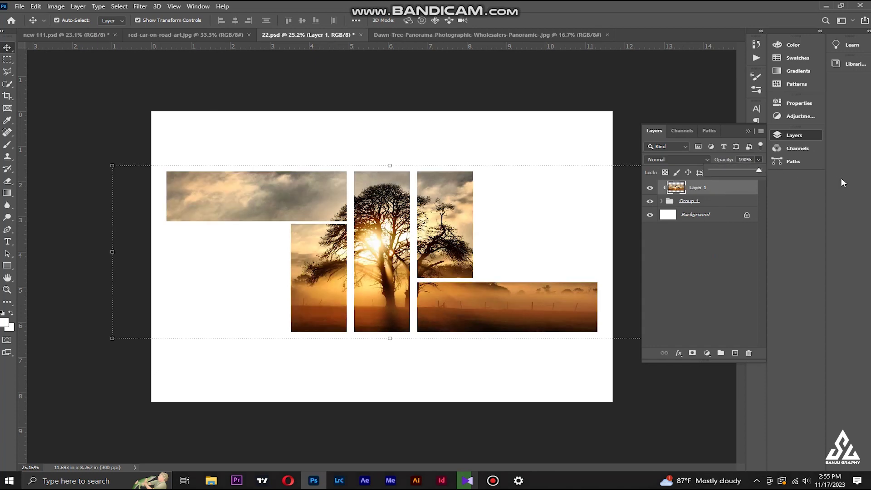
pyautogui.click(749, 132)
pyautogui.click(703, 132)
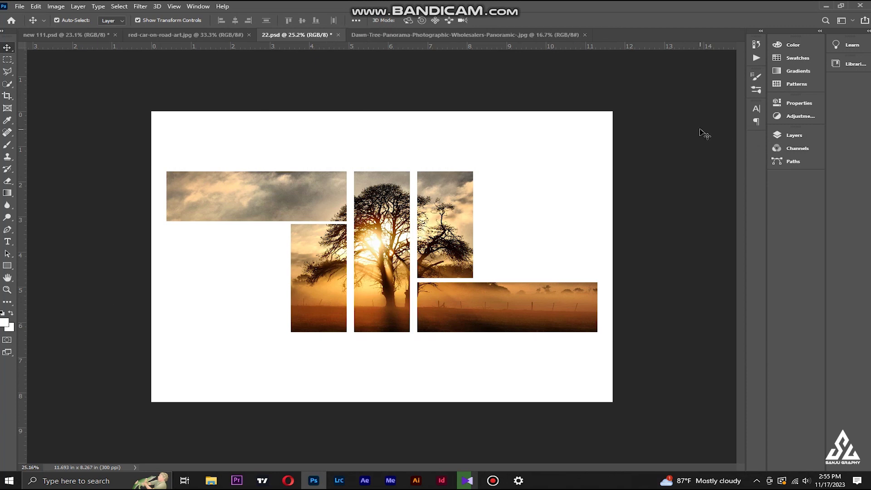
pyautogui.hotkey('ctrl', 's')
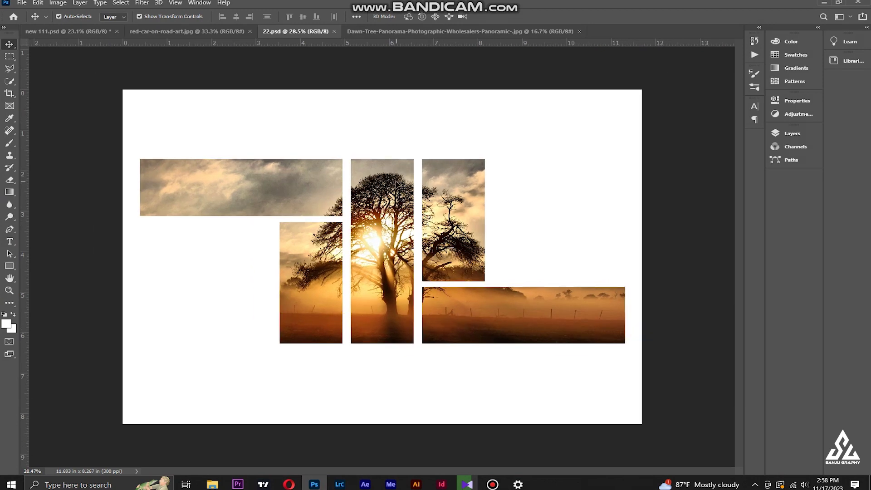
pyautogui.hotkey('ctrl', 'o')
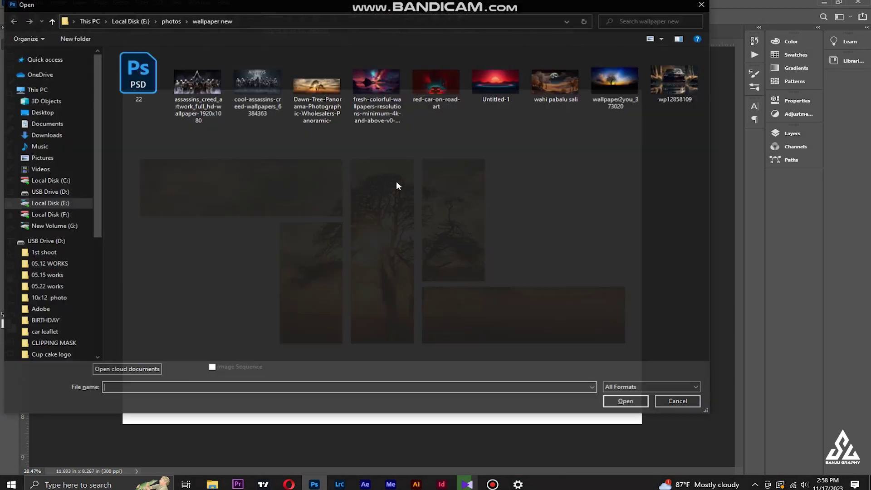
# Step: Open the empty-room photo from Downloads and drag it into 22.psd
pyautogui.click(45, 135)
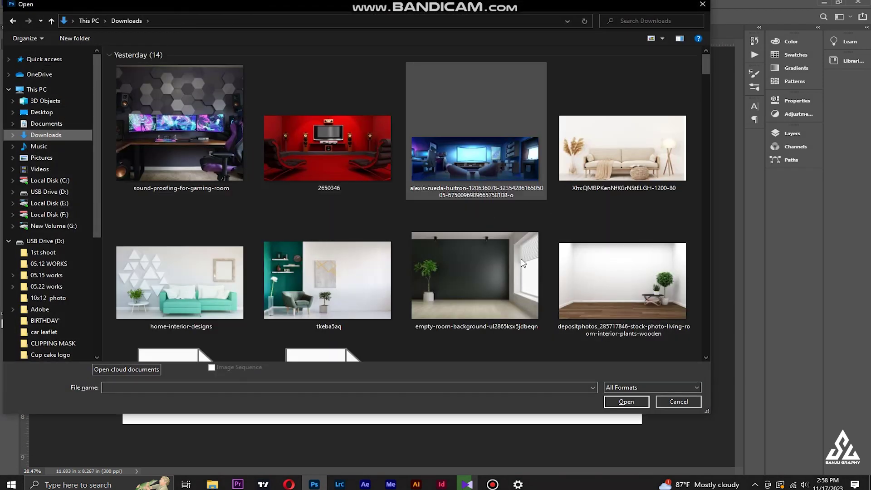
pyautogui.doubleClick(480, 267)
pyautogui.hotkey('ctrl', 'a')
pyautogui.moveTo(383, 202)
pyautogui.mouseDown()
pyautogui.moveTo(293, 38)
pyautogui.moveTo(373, 250)
pyautogui.mouseUp()
# Step: Hide Layer 1 and Group 1, then scale the room photo to 184.28% to fill the canvas
pyautogui.click(781, 134)
pyautogui.click(648, 202)
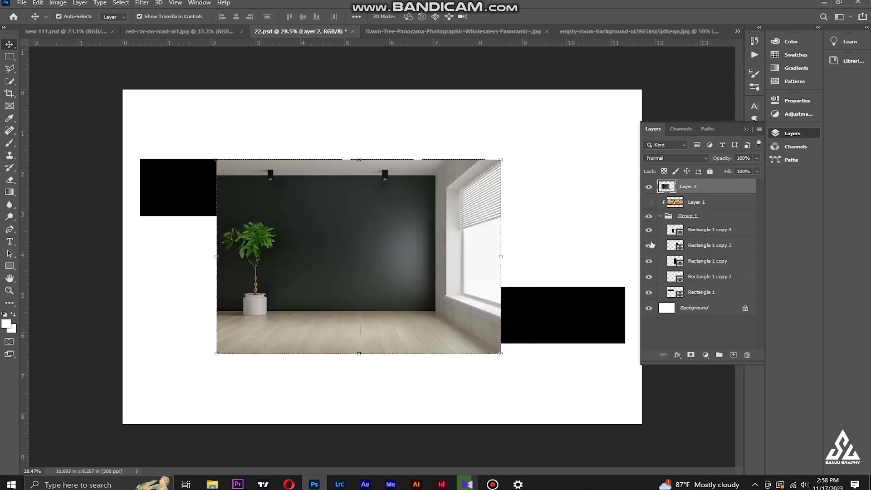
pyautogui.moveTo(472, 223); pyautogui.dragTo(498, 240)
pyautogui.hotkey('ctrl', 't')
pyautogui.moveTo(524, 160); pyautogui.dragTo(673, 114)
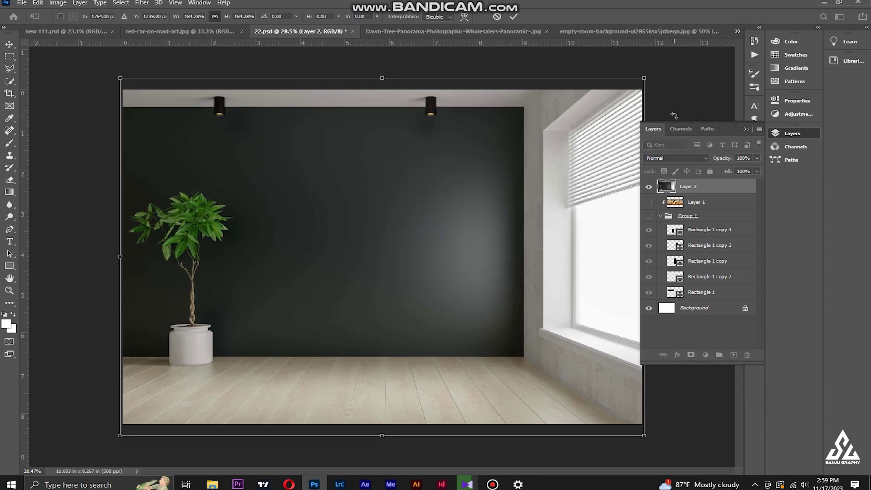
pyautogui.press('Return')
# Step: Nudge the room photo down and attempt layer reordering, undoing the failed moves
pyautogui.moveTo(533, 131); pyautogui.dragTo(481, 165)
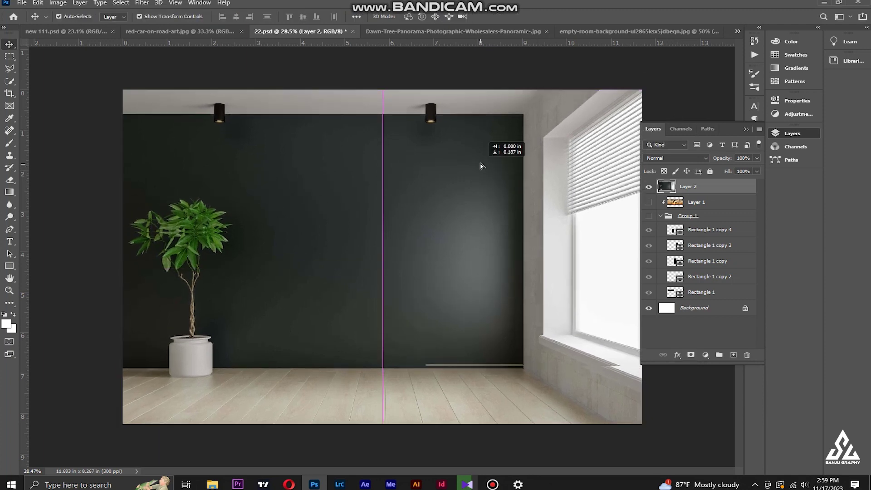
pyautogui.press('c')
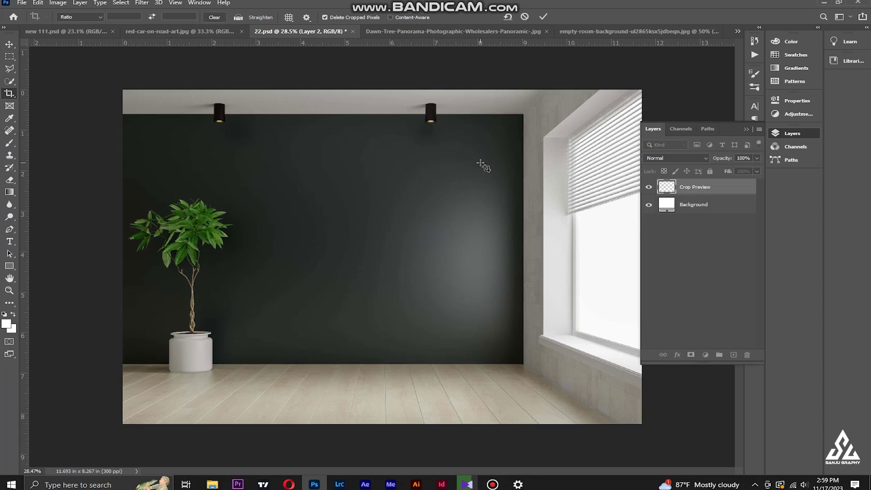
pyautogui.moveTo(731, 201); pyautogui.dragTo(747, 299)
pyautogui.press('Escape')
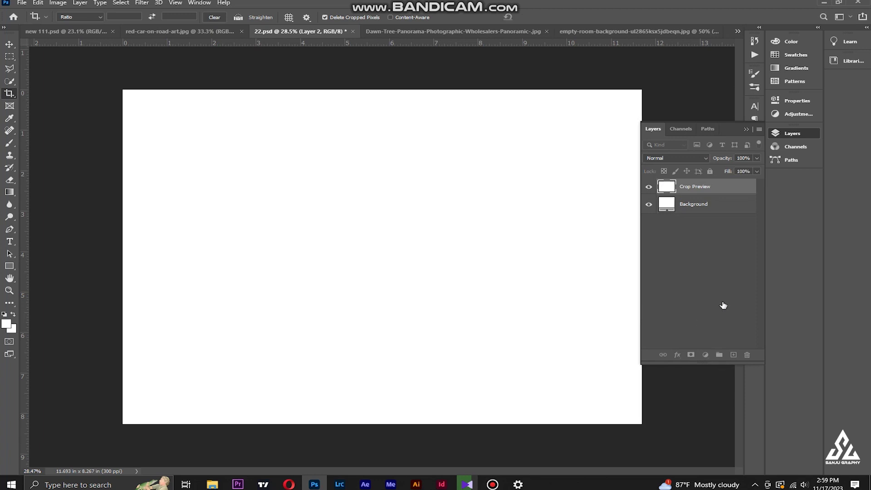
pyautogui.hotkey('ctrl', 'shift', ']')
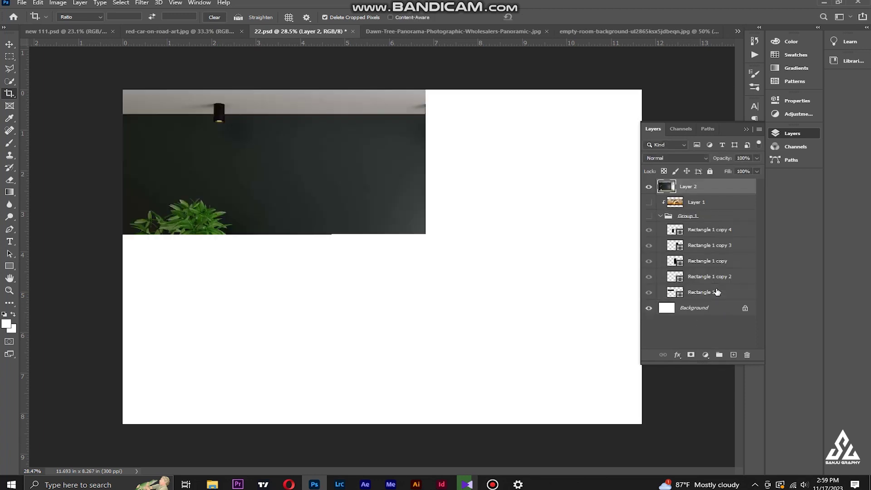
pyautogui.click(661, 215)
pyautogui.moveTo(720, 188); pyautogui.dragTo(699, 217)
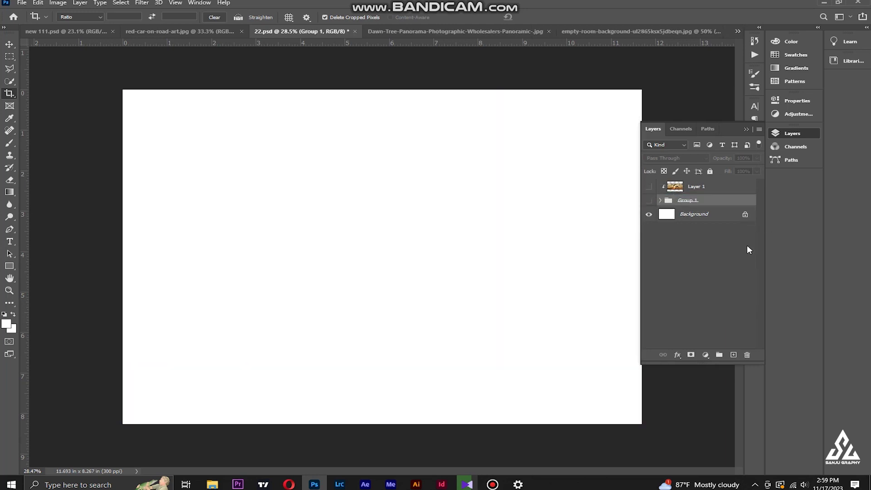
pyautogui.hotkey('ctrl', 'z')
# Step: Move Layer 2 below Group 1, show Group 1 and Layer 1 again, and select both
pyautogui.click(720, 185)
pyautogui.hotkey('ctrl', '[')
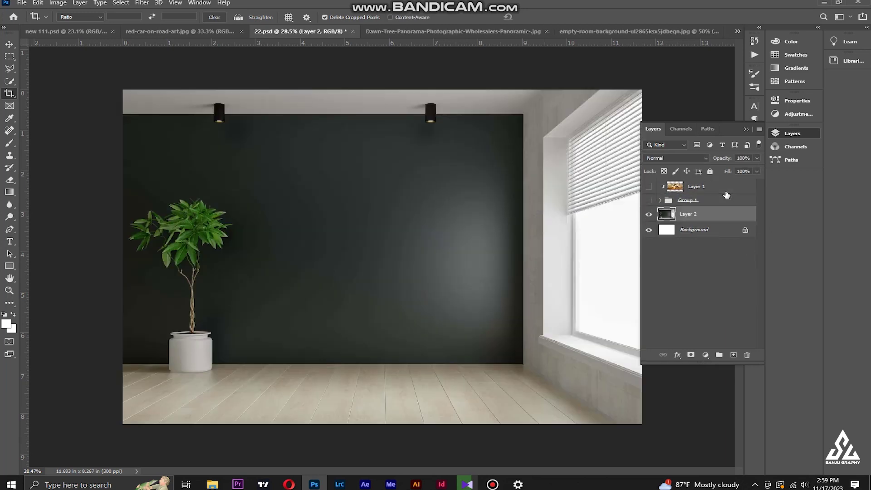
pyautogui.click(714, 259)
pyautogui.click(649, 201)
pyautogui.click(649, 186)
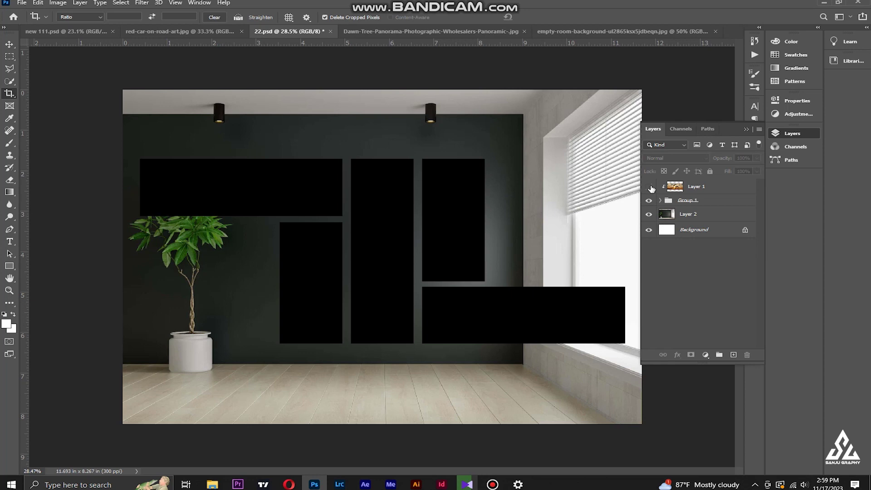
pyautogui.click(721, 186)
pyautogui.keyDown('shift'); pyautogui.click(721, 200); pyautogui.keyUp('shift')
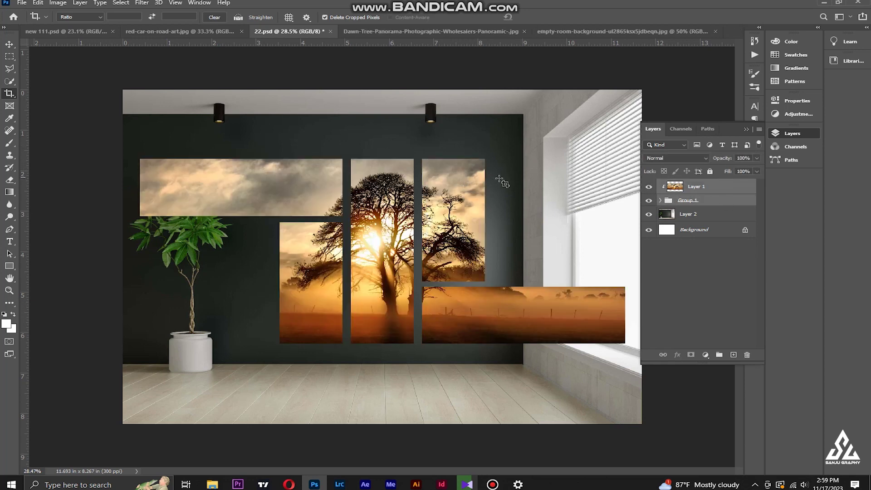
pyautogui.click(10, 45)
pyautogui.click(746, 128)
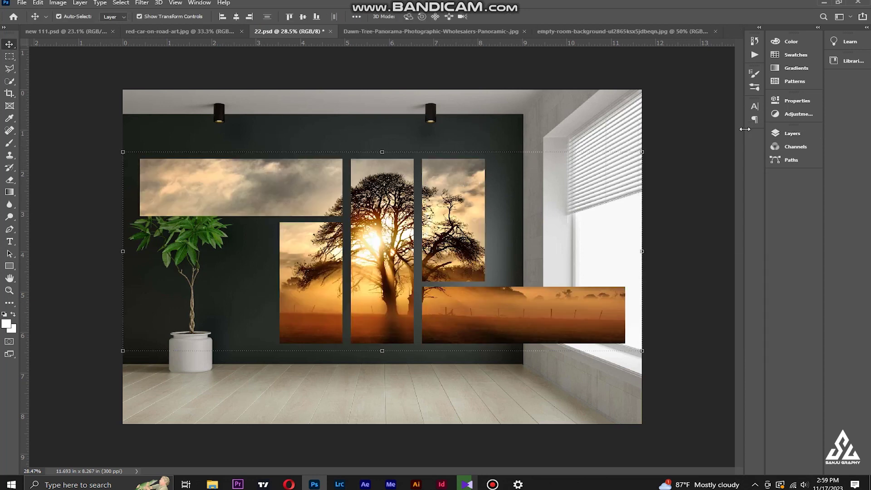
# Step: Scale the tree panels to about 76.62% and move them up-left onto the dark wall
pyautogui.moveTo(642, 153); pyautogui.dragTo(564, 182)
pyautogui.moveTo(379, 223); pyautogui.dragTo(324, 179)
pyautogui.moveTo(509, 138); pyautogui.dragTo(527, 130)
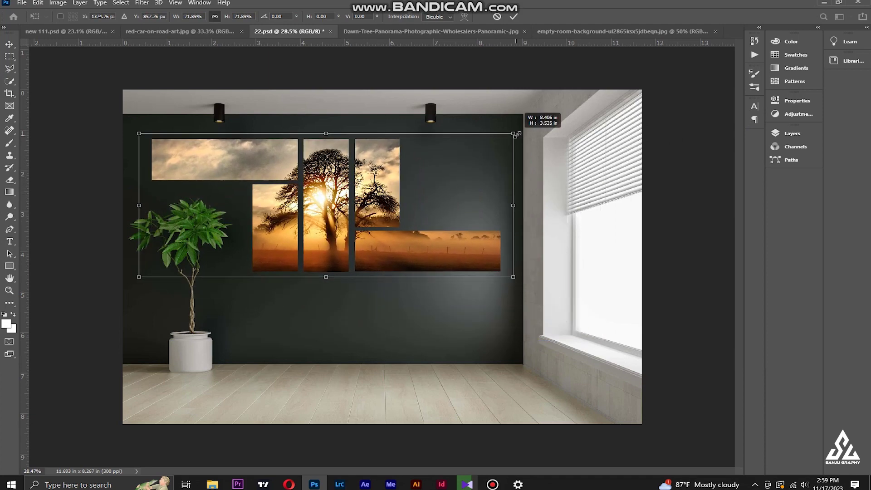
pyautogui.moveTo(395, 174); pyautogui.dragTo(394, 174)
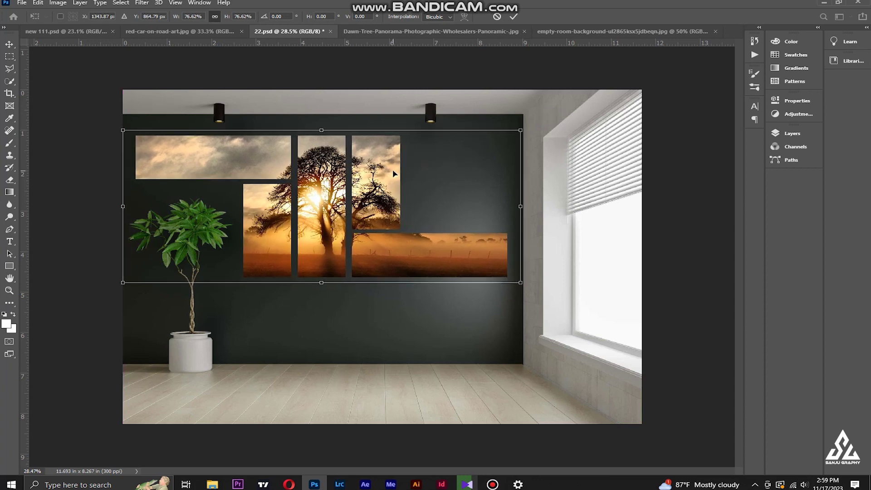
pyautogui.press('Return')
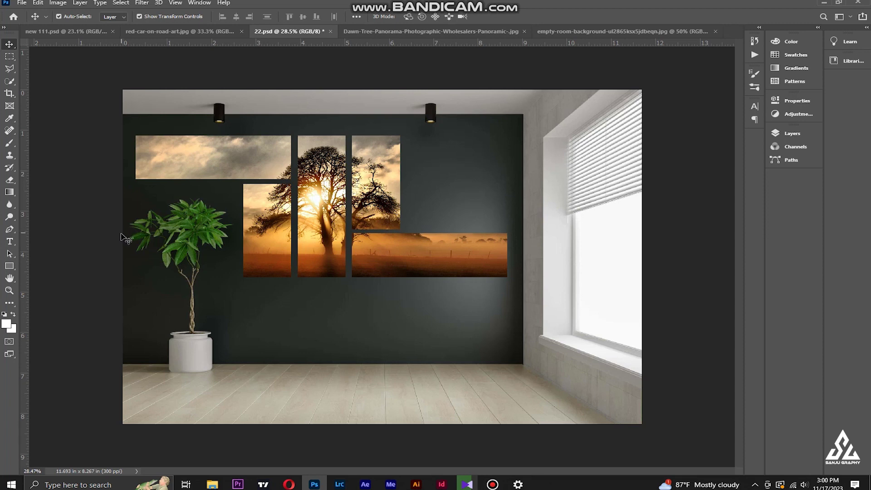
pyautogui.click(281, 232)
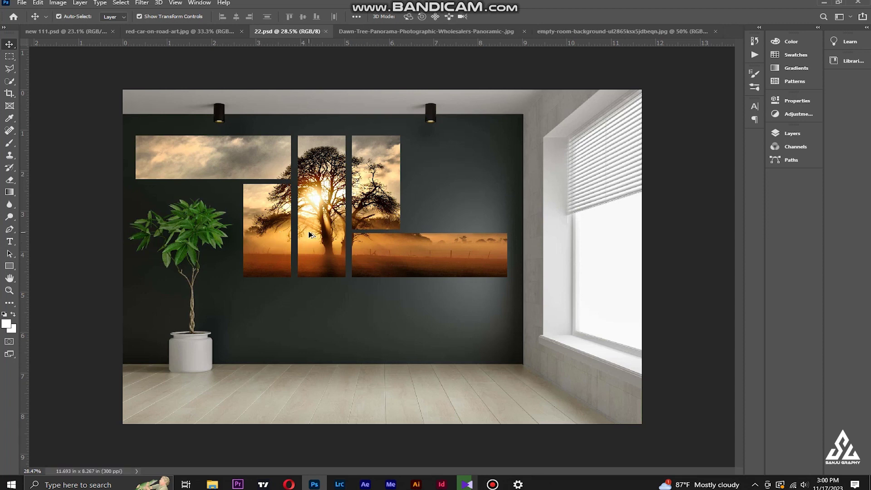
pyautogui.scroll(1, 295, 233)
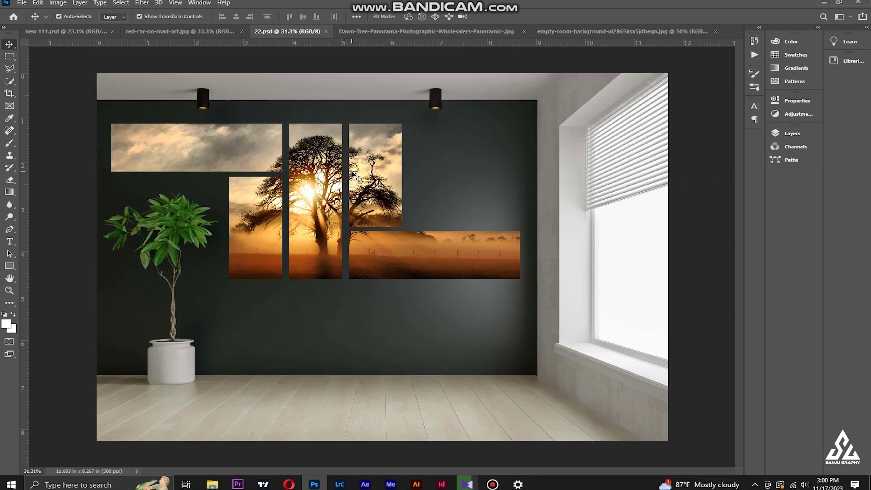
# Step: Open Group 1's Layer Style and add a drop shadow at 83% opacity and 43 px size
pyautogui.click(784, 134)
pyautogui.click(711, 192)
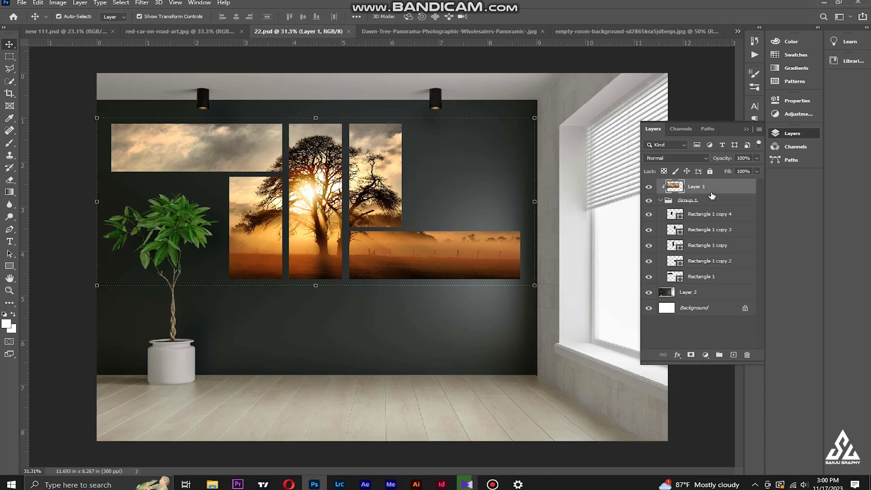
pyautogui.doubleClick(728, 200)
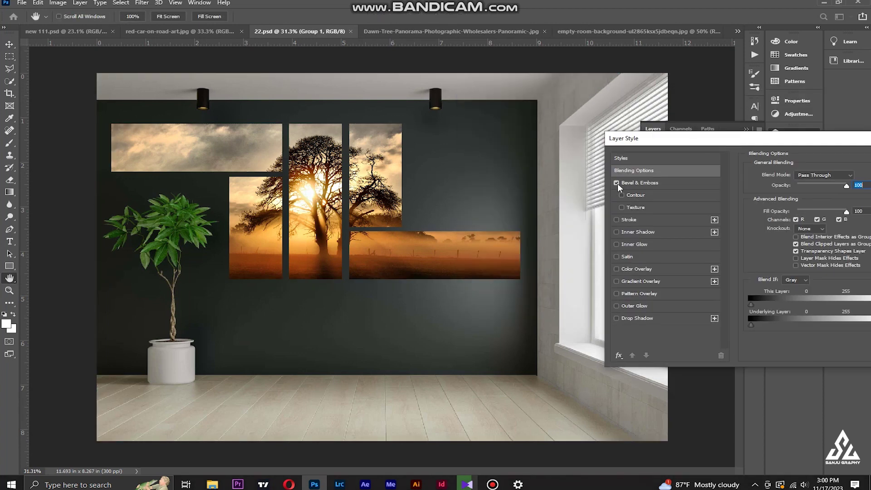
pyautogui.click(616, 318)
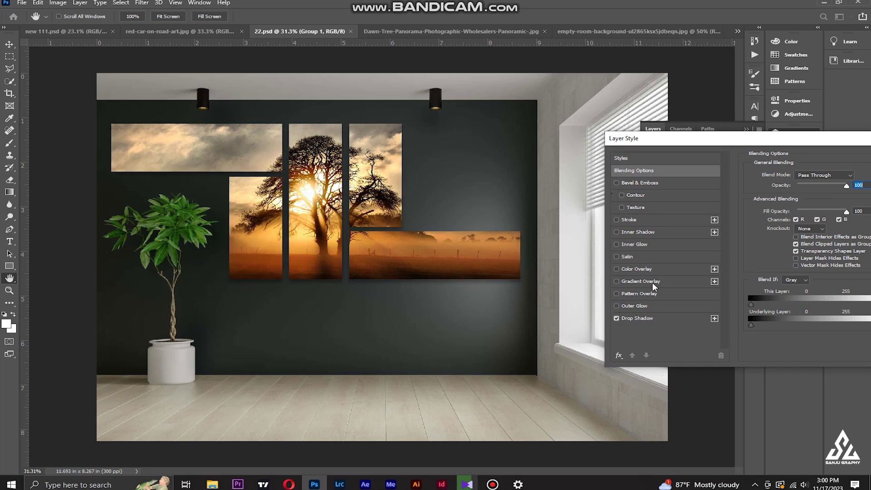
pyautogui.click(654, 318)
pyautogui.moveTo(723, 139); pyautogui.dragTo(654, 77)
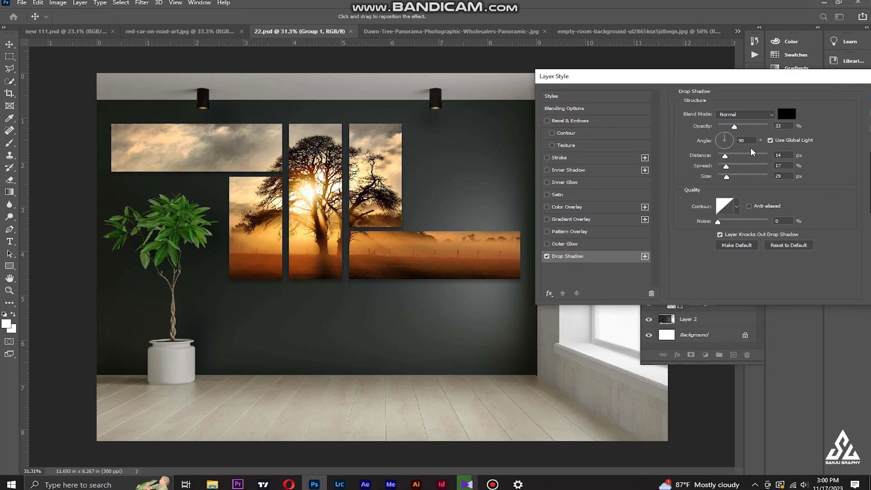
pyautogui.moveTo(736, 127); pyautogui.dragTo(761, 131)
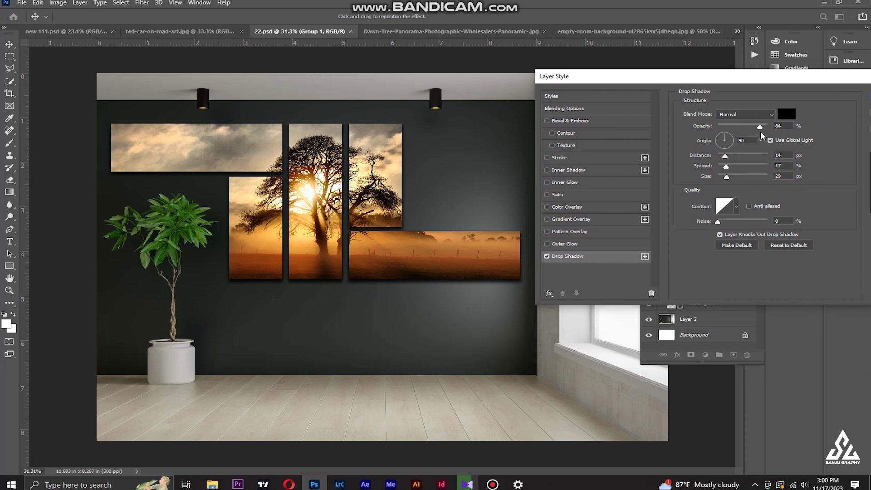
pyautogui.moveTo(728, 176); pyautogui.dragTo(722, 177)
pyautogui.moveTo(727, 186)
pyautogui.mouseDown()
pyautogui.moveTo(740, 168)
pyautogui.moveTo(723, 168)
pyautogui.moveTo(729, 156)
pyautogui.mouseUp()
# Step: Enable Bevel & Emboss and restore the group's blending opacity to 100%
pyautogui.click(547, 122)
pyautogui.click(565, 108)
pyautogui.doubleClick(789, 123)
pyautogui.write('2100')
pyautogui.press('Tab')
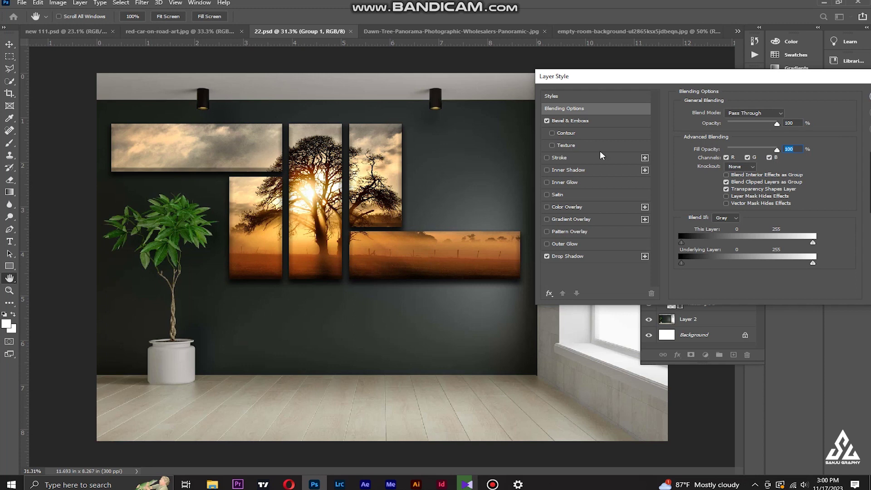
pyautogui.click(590, 121)
# Step: Reduce the bevel size to 16 px and set the drop shadow to 10 px distance, 61% opacity
pyautogui.moveTo(730, 154); pyautogui.dragTo(738, 164)
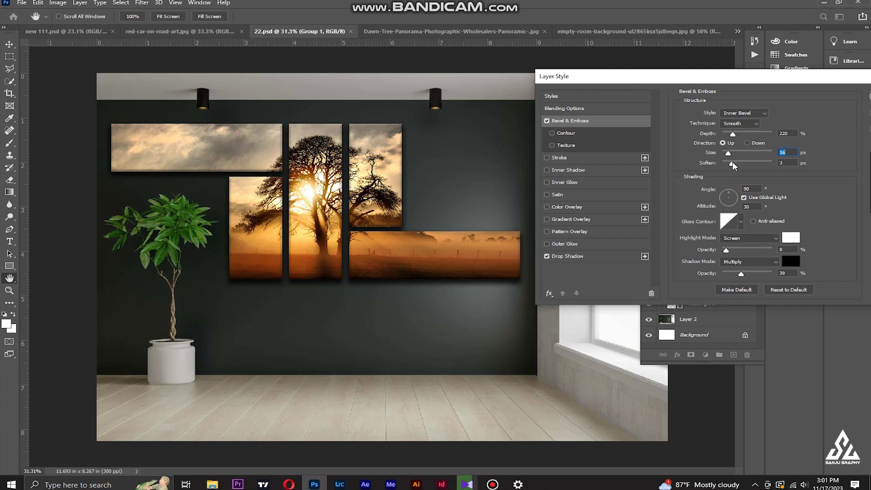
pyautogui.click(594, 257)
pyautogui.moveTo(730, 159); pyautogui.dragTo(725, 159)
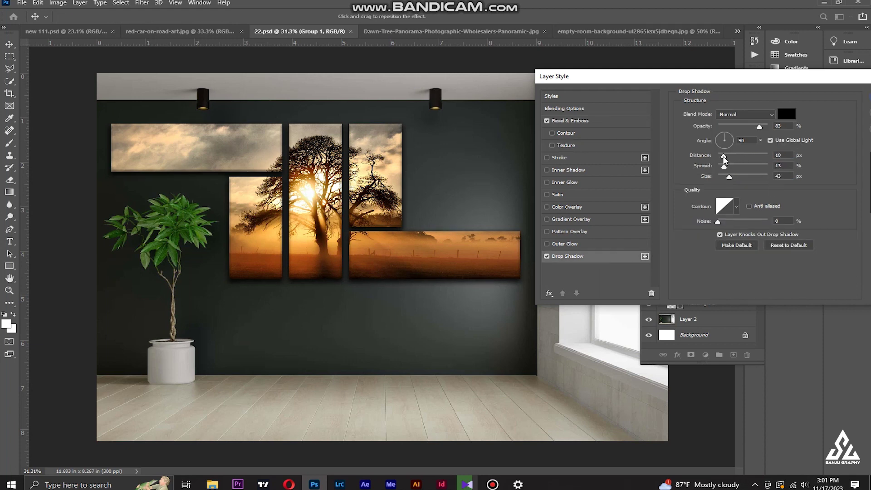
pyautogui.moveTo(751, 130); pyautogui.dragTo(739, 131)
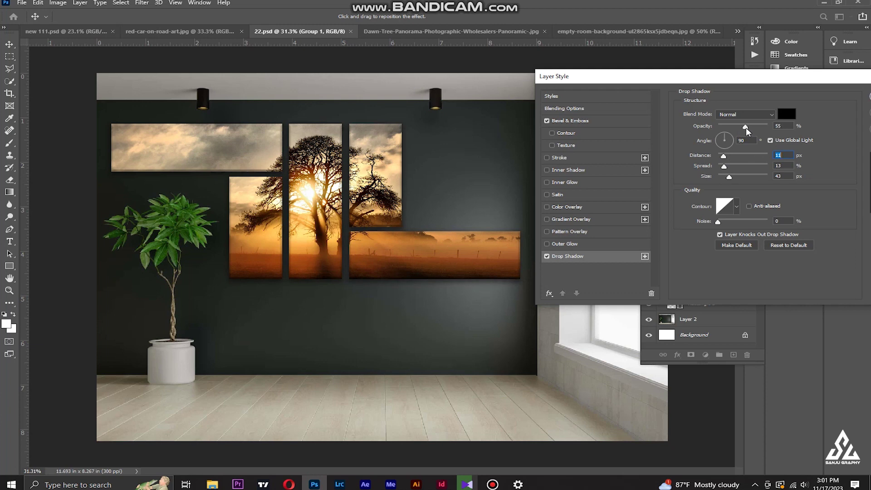
pyautogui.moveTo(746, 127); pyautogui.dragTo(750, 128)
# Step: Try Stroke, Gradient Overlay, Contour and Texture effects, then turn them back off
pyautogui.click(547, 158)
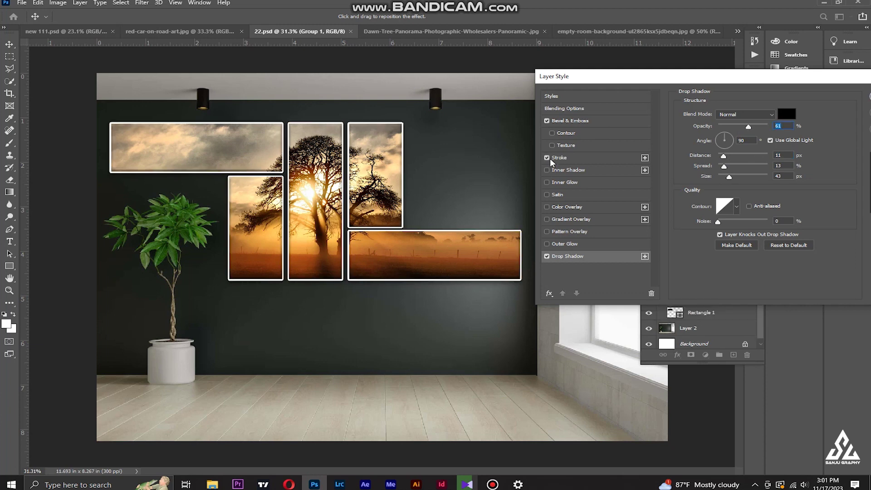
pyautogui.click(547, 207)
pyautogui.click(556, 221)
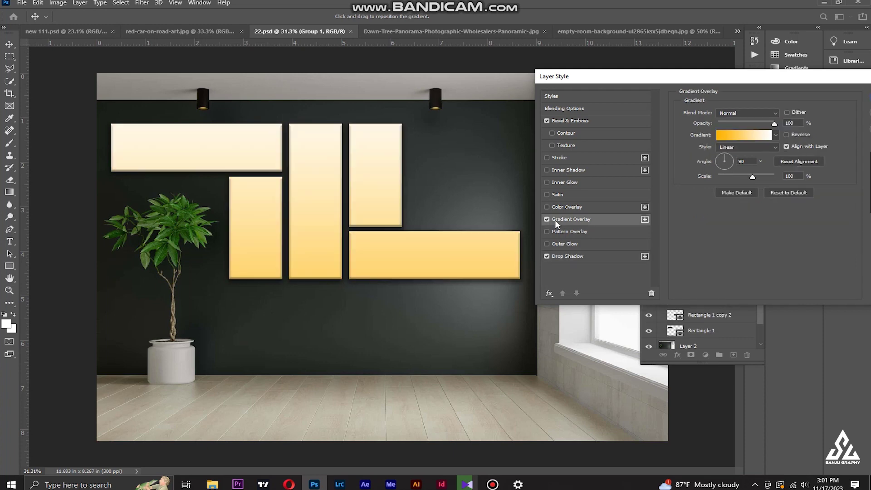
pyautogui.click(547, 220)
pyautogui.click(580, 121)
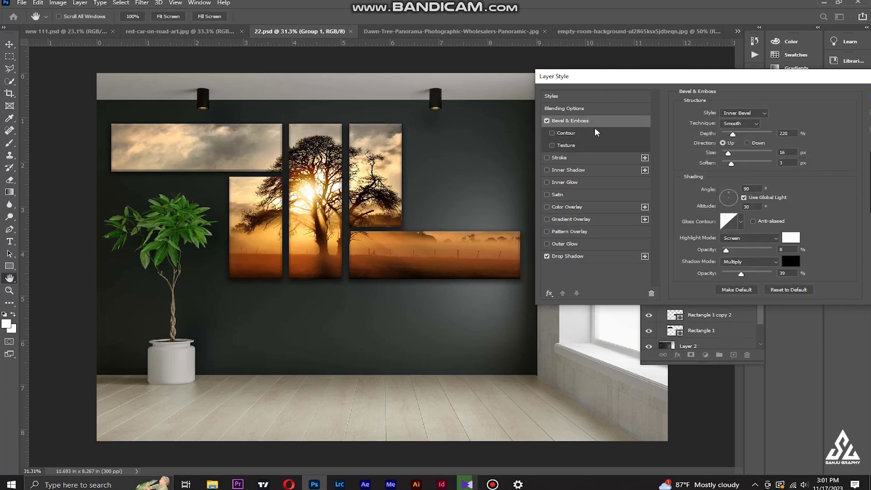
pyautogui.click(552, 133)
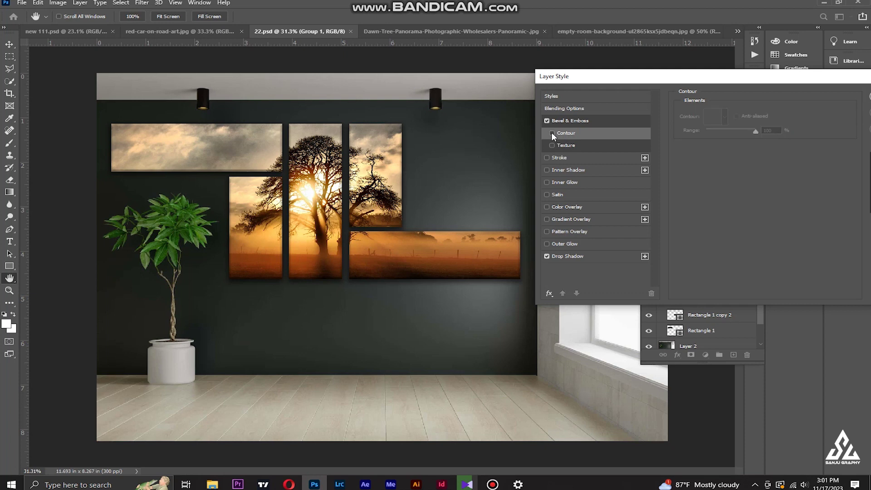
pyautogui.click(588, 121)
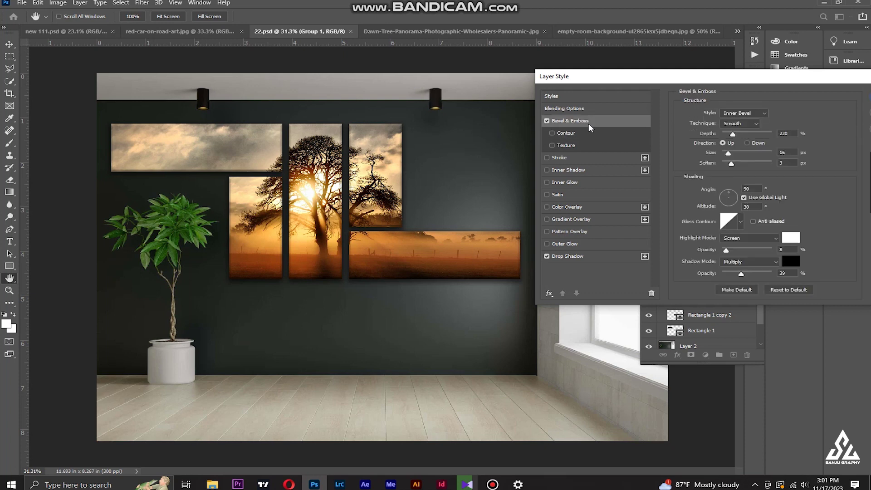
pyautogui.click(553, 146)
pyautogui.click(572, 144)
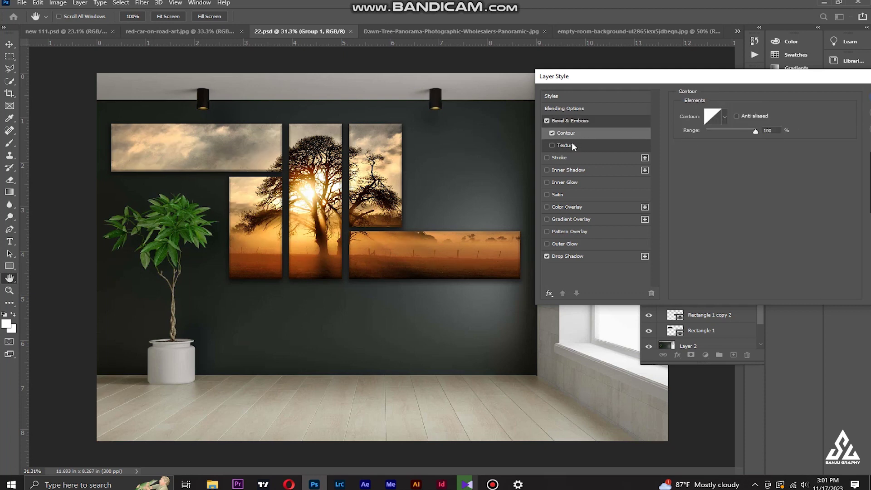
pyautogui.click(552, 133)
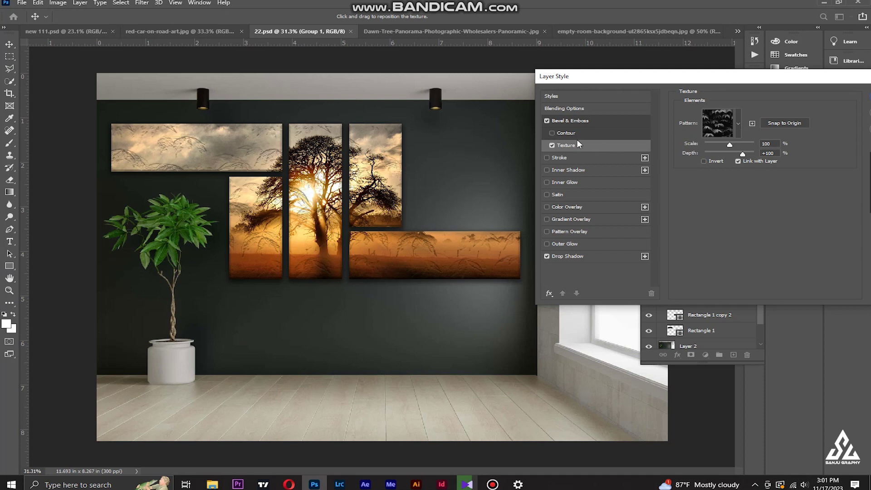
pyautogui.click(552, 145)
pyautogui.click(571, 121)
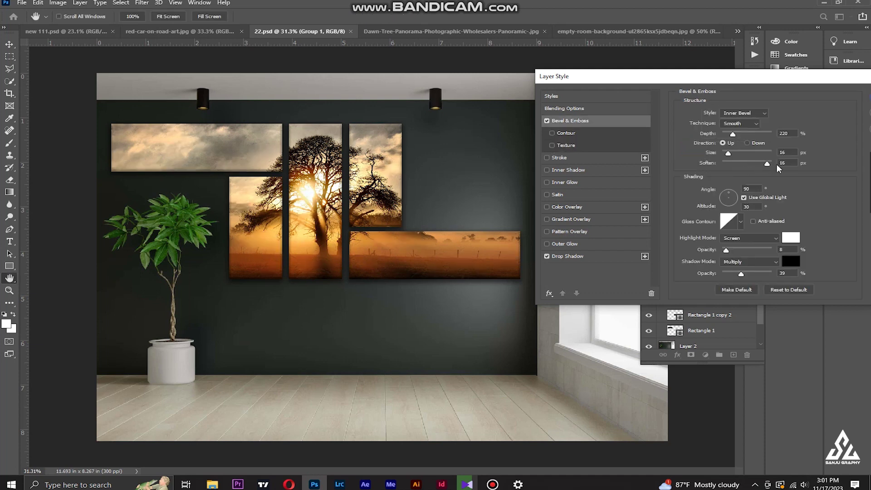
# Step: Increase bevel softening and highlight opacity, lower its shadow opacity, and lighten the drop shadow
pyautogui.click(736, 171)
pyautogui.moveTo(734, 253)
pyautogui.mouseDown()
pyautogui.moveTo(744, 256)
pyautogui.moveTo(744, 277)
pyautogui.mouseUp()
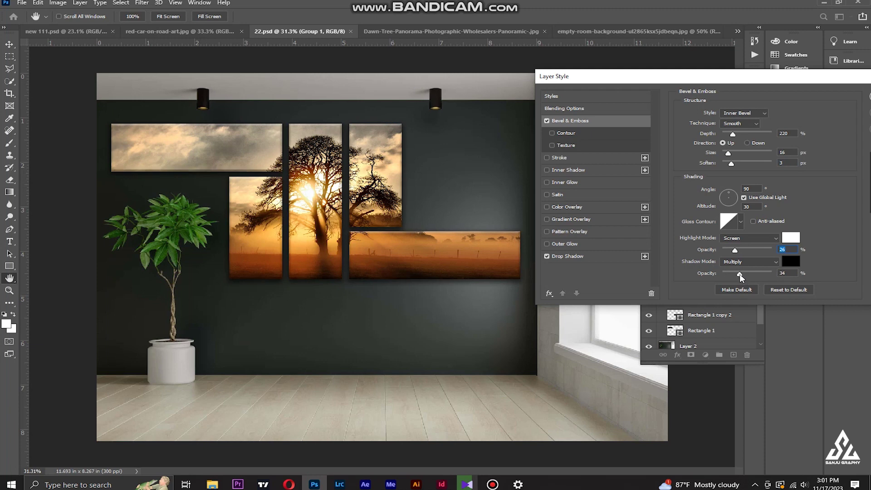
pyautogui.moveTo(740, 278); pyautogui.dragTo(737, 274)
pyautogui.click(577, 257)
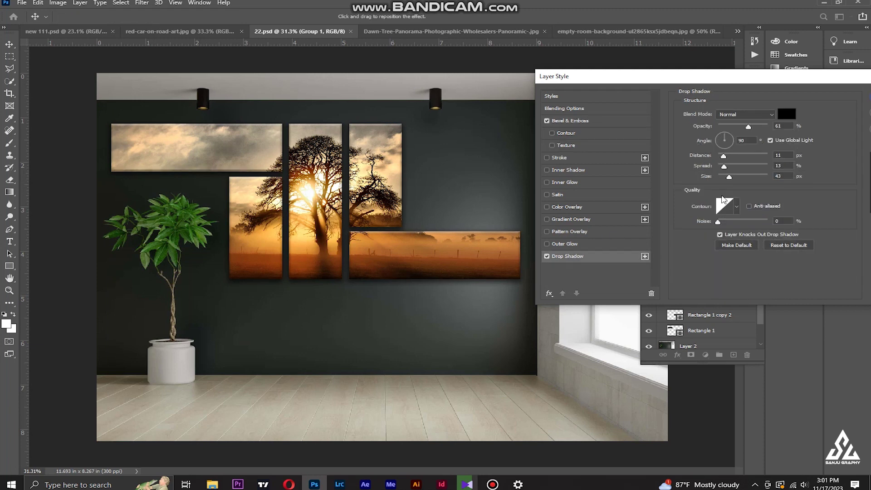
pyautogui.moveTo(764, 135); pyautogui.dragTo(747, 136)
# Step: Nudge the drop shadow opacity up and apply the layer styles
pyautogui.moveTo(746, 129); pyautogui.dragTo(747, 129)
pyautogui.click(731, 178)
pyautogui.click(558, 165)
pyautogui.click(642, 170)
# Step: Save 22.psd and dismiss the transform box around the layer
pyautogui.hotkey('ctrl', 's')
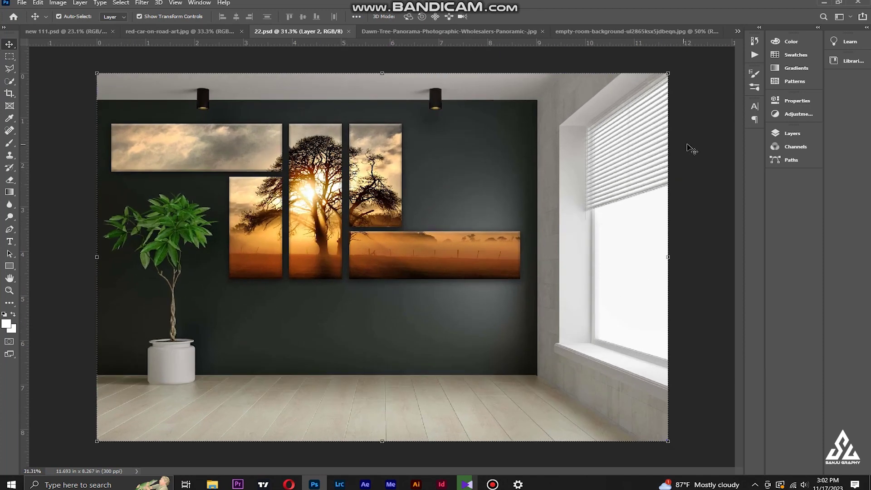
pyautogui.click(691, 149)
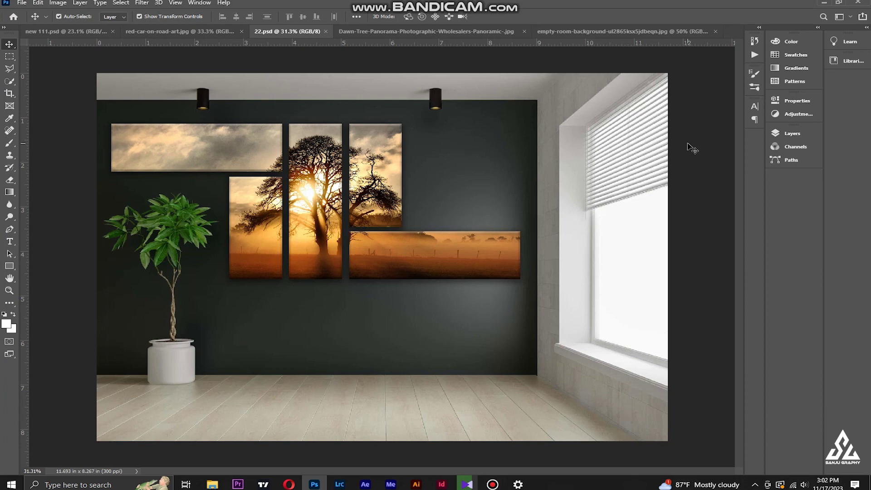
pyautogui.hotkey('ctrl', 'shift', 's')
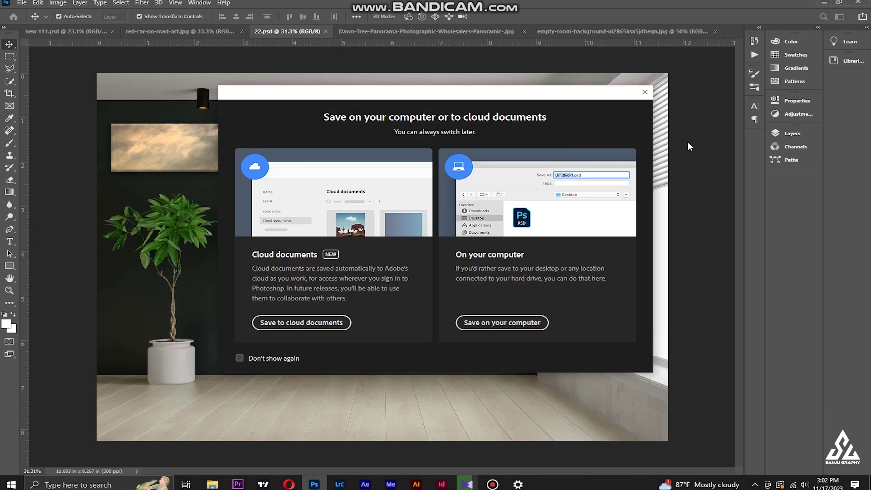
# Step: Save a JPEG copy named 22 into E:\CLIPPING MASK at quality 12
pyautogui.click(502, 325)
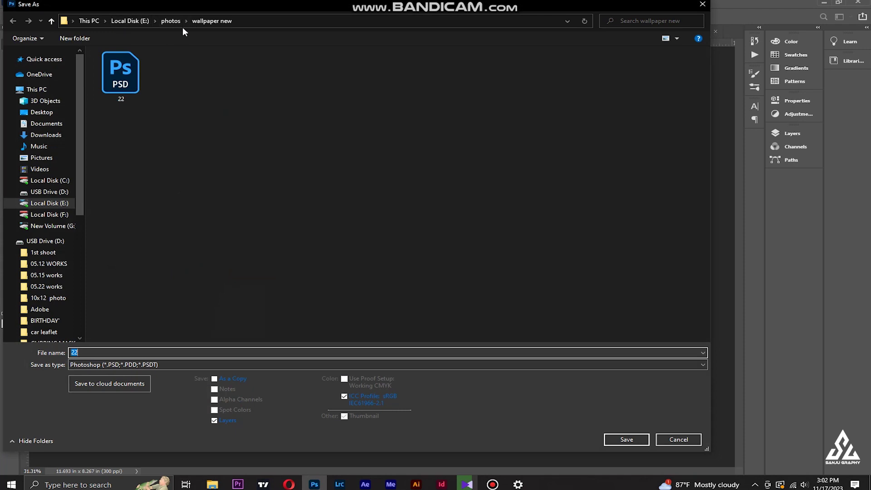
pyautogui.click(168, 21)
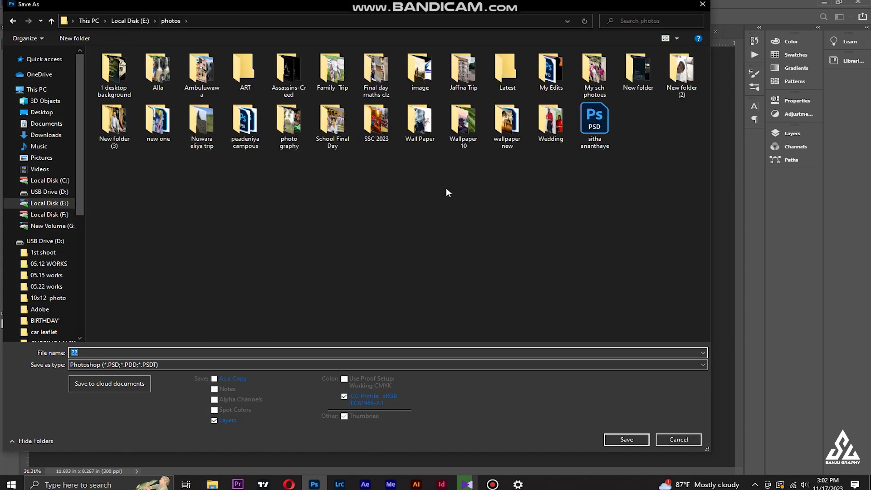
pyautogui.click(130, 20)
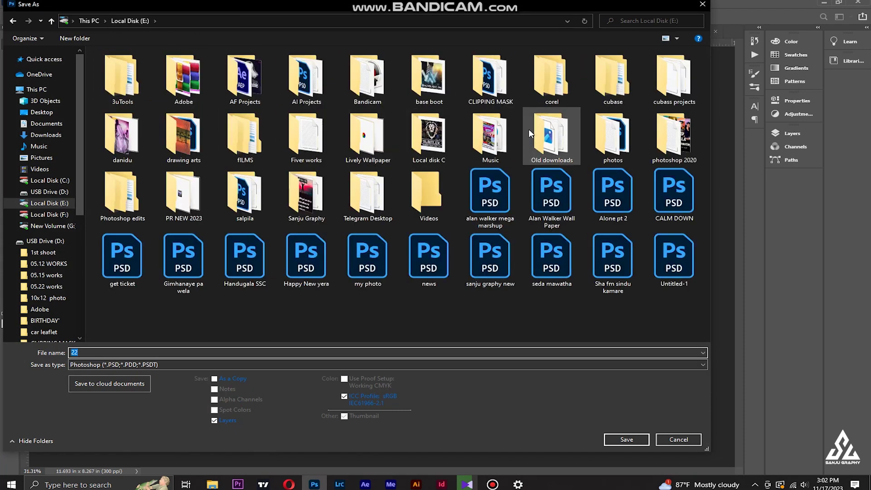
pyautogui.click(428, 136)
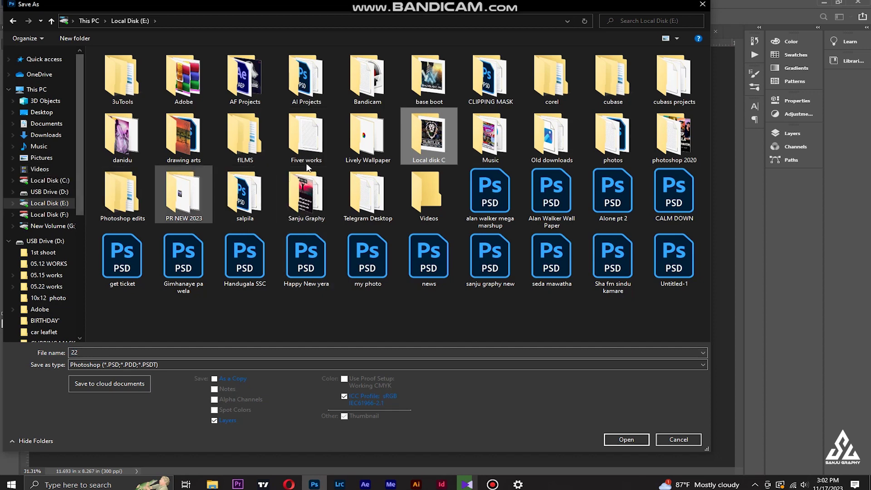
pyautogui.doubleClick(508, 90)
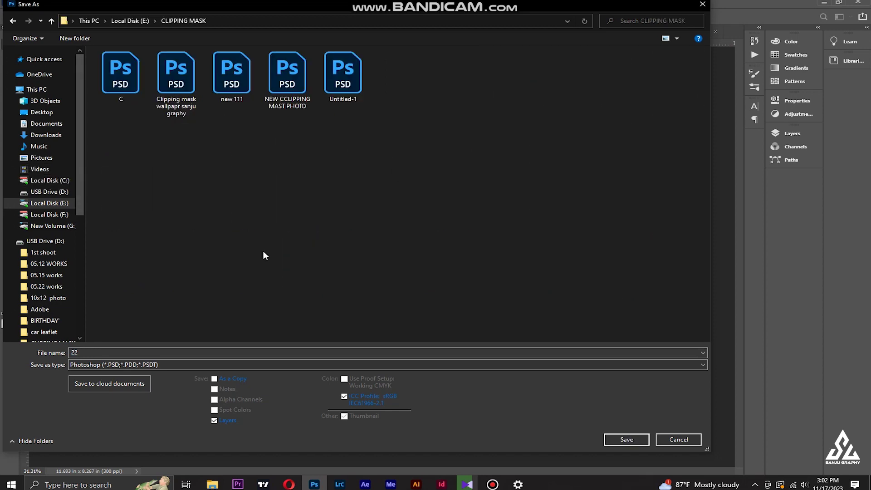
pyautogui.click(128, 364)
pyautogui.click(103, 270)
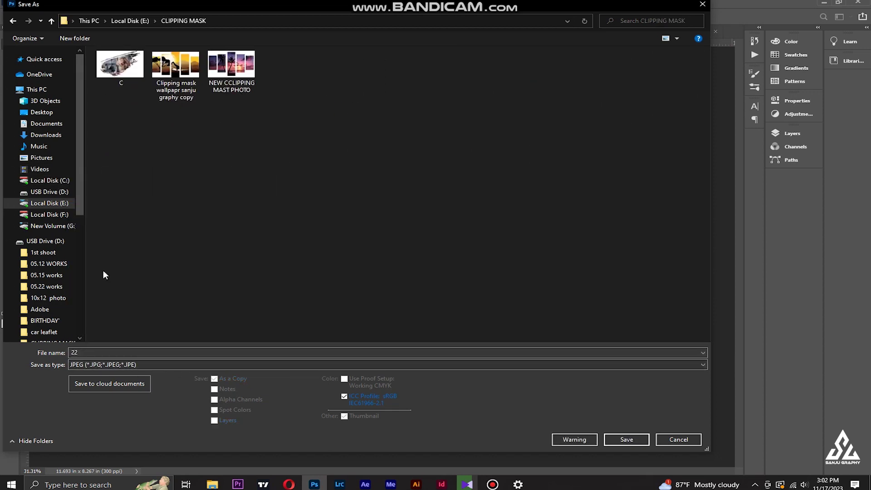
pyautogui.click(618, 440)
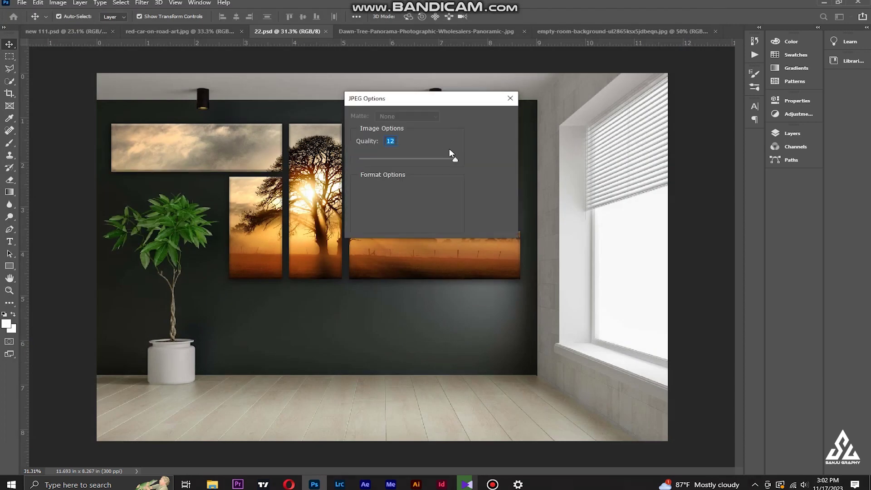
pyautogui.click(490, 119)
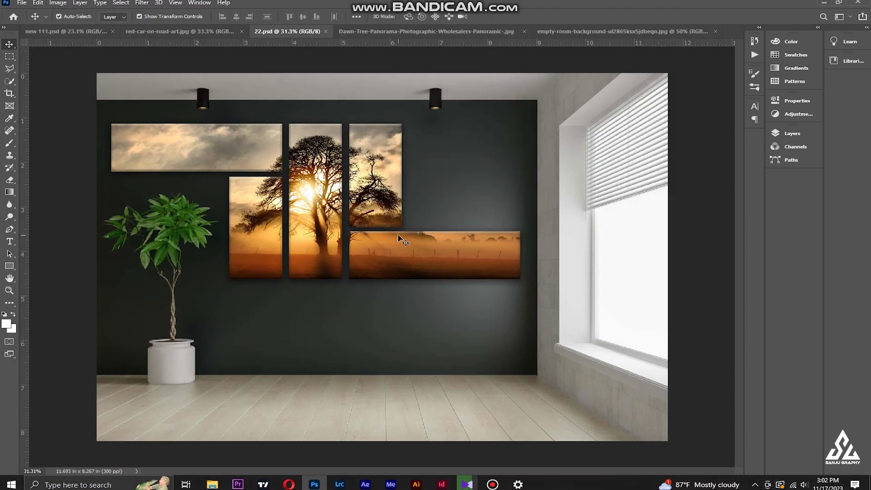
# Step: Create a blank A4 landscape document from the Print presets
pyautogui.scroll(2, 398, 231)
pyautogui.scroll(3, 398, 231)
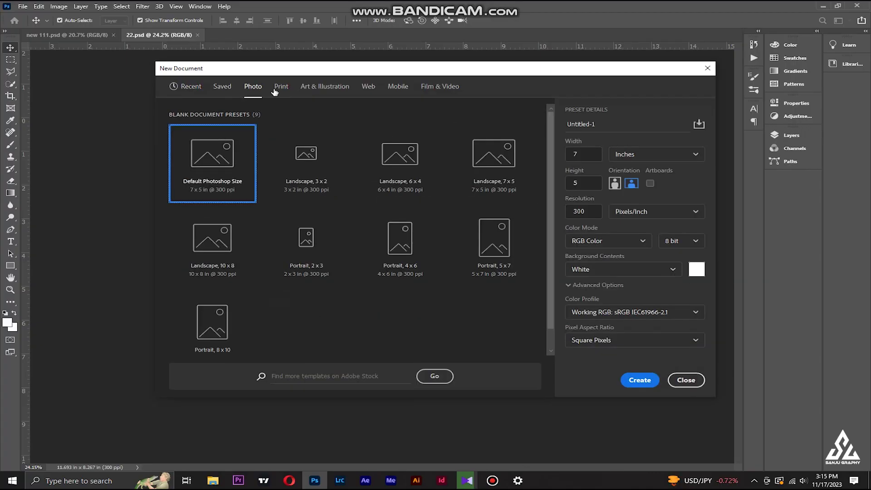
pyautogui.click(281, 87)
pyautogui.click(494, 161)
pyautogui.click(631, 183)
pyautogui.click(640, 379)
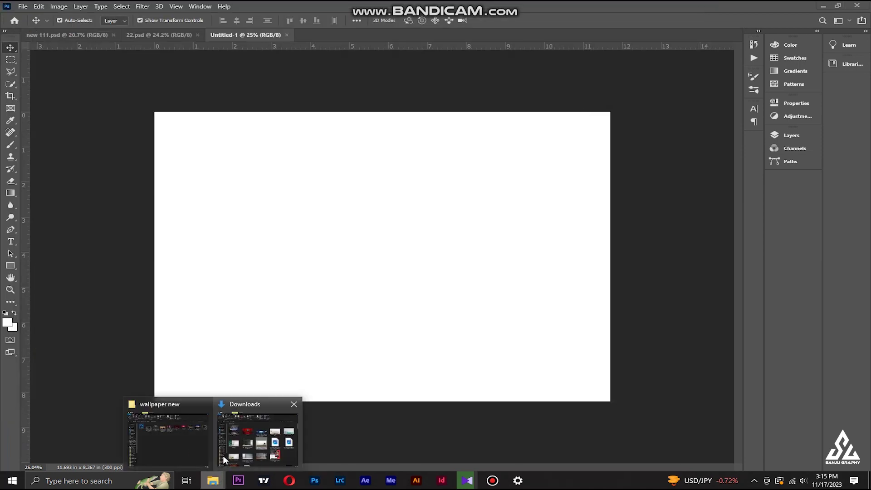
# Step: Open the wallpaper2you tree image in Photoshop alongside Untitled-1
pyautogui.moveTo(212, 480)
pyautogui.click(165, 437)
pyautogui.rightClick(578, 136)
pyautogui.click(501, 304)
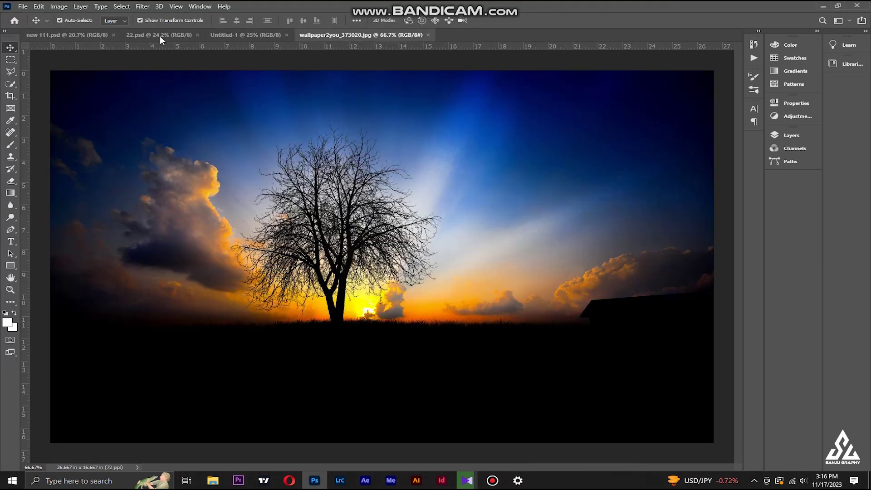
pyautogui.click(245, 35)
# Step: Draw a tall black rectangle near the canvas centre and adjust its size
pyautogui.click(10, 266)
pyautogui.moveTo(348, 150); pyautogui.dragTo(424, 369)
pyautogui.press('v')
pyautogui.moveTo(406, 207)
pyautogui.mouseDown()
pyautogui.moveTo(393, 207)
pyautogui.moveTo(402, 206)
pyautogui.mouseUp()
pyautogui.hotkey('ctrl', 't')
pyautogui.moveTo(424, 260)
pyautogui.mouseDown()
pyautogui.moveTo(318, 209)
pyautogui.moveTo(268, 210)
pyautogui.mouseUp()
pyautogui.press('Return')
# Step: Add left and right rectangle copies, made shorter than the centre one
pyautogui.moveTo(382, 248); pyautogui.dragTo(477, 248)
pyautogui.moveTo(280, 248); pyautogui.dragTo(289, 249)
pyautogui.keyDown('shift'); pyautogui.click(460, 185); pyautogui.keyUp('shift')
pyautogui.hotkey('ctrl', 't')
pyautogui.moveTo(382, 151); pyautogui.dragTo(382, 201)
pyautogui.moveTo(382, 369); pyautogui.dragTo(387, 336)
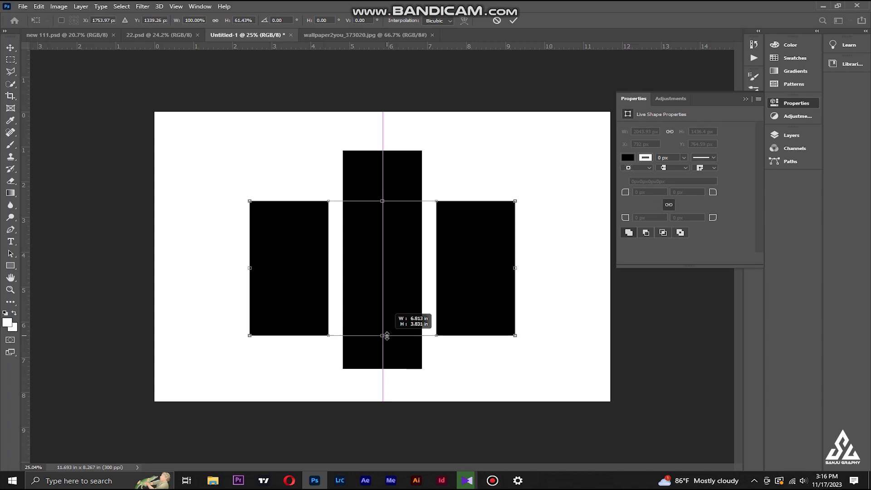
pyautogui.moveTo(456, 277); pyautogui.dragTo(459, 264)
pyautogui.press('Return')
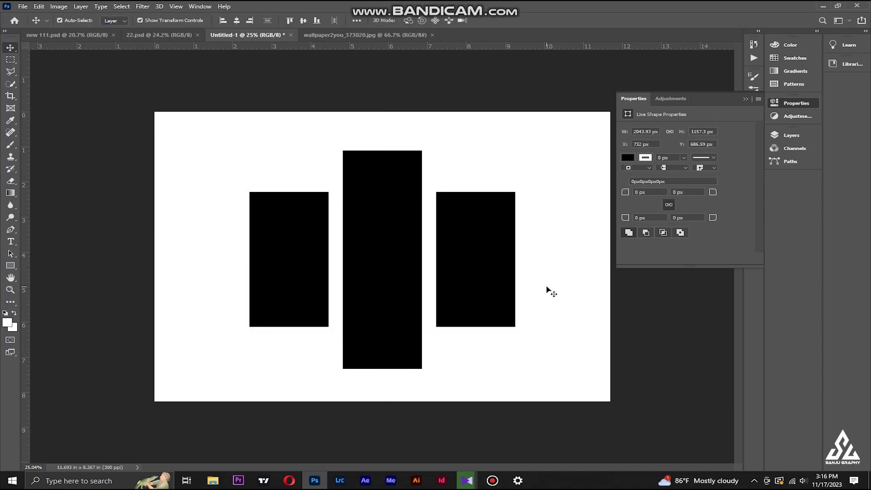
# Step: Place the tree photo into Untitled-1, enlarge it over the rectangles, and set 59% opacity
pyautogui.click(550, 292)
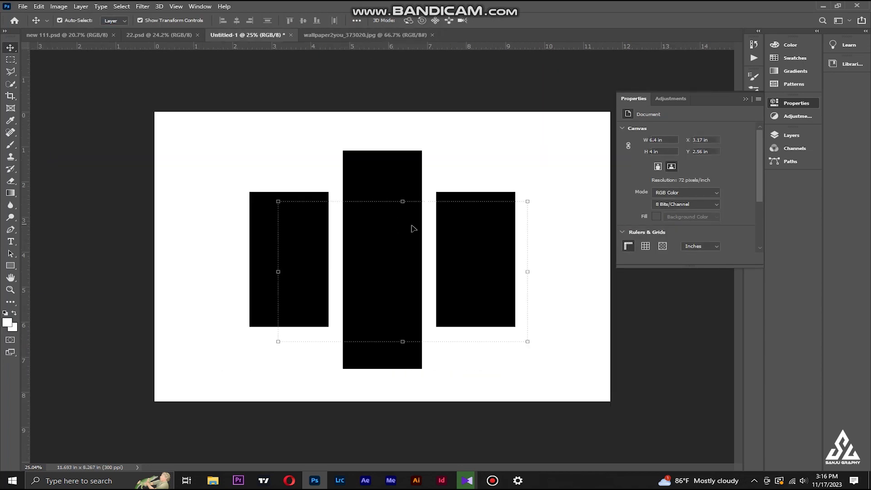
pyautogui.moveTo(413, 228); pyautogui.dragTo(399, 226)
pyautogui.hotkey('ctrl', 't')
pyautogui.moveTo(488, 203); pyautogui.dragTo(562, 161)
pyautogui.press('Return')
pyautogui.click(791, 135)
pyautogui.click(756, 159)
pyautogui.moveTo(758, 170); pyautogui.dragTo(737, 172)
# Step: Position the tree photo over the rectangles and group the three rectangle layers
pyautogui.moveTo(482, 187); pyautogui.dragTo(507, 182)
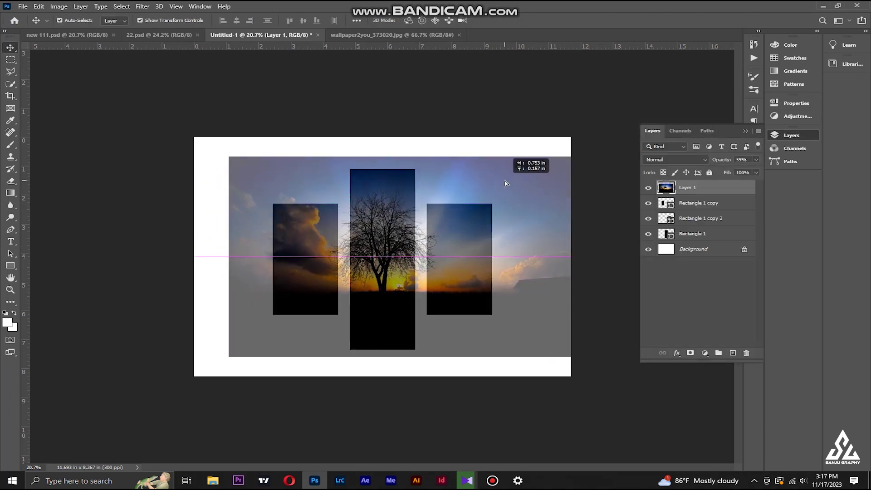
pyautogui.moveTo(507, 183); pyautogui.dragTo(505, 189)
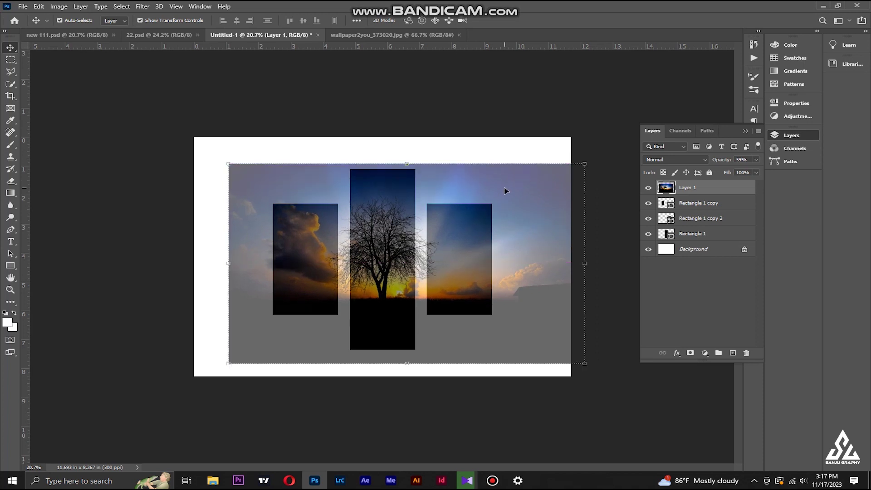
pyautogui.click(732, 236)
pyautogui.keyDown('shift'); pyautogui.click(732, 203); pyautogui.keyUp('shift')
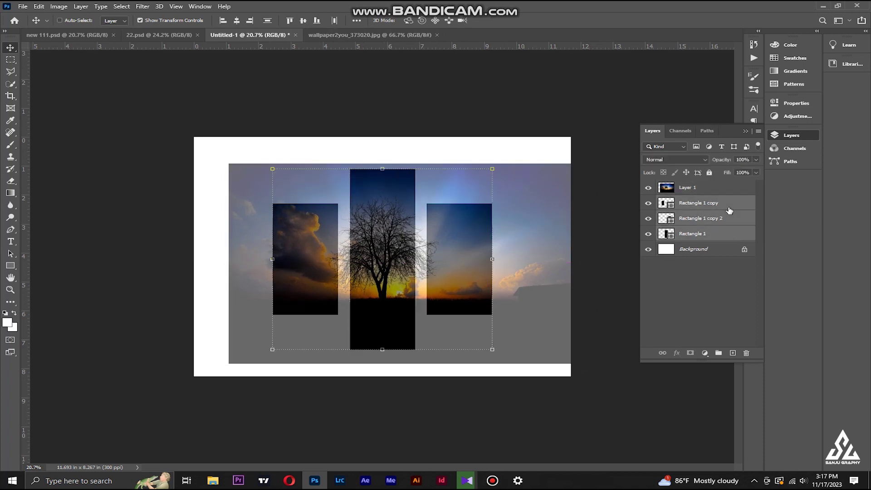
pyautogui.hotkey('ctrl', 'g')
# Step: Restore the tree photo to 100% opacity and clip it into the rectangles group
pyautogui.click(712, 192)
pyautogui.moveTo(737, 170); pyautogui.dragTo(758, 171)
pyautogui.rightClick(724, 193)
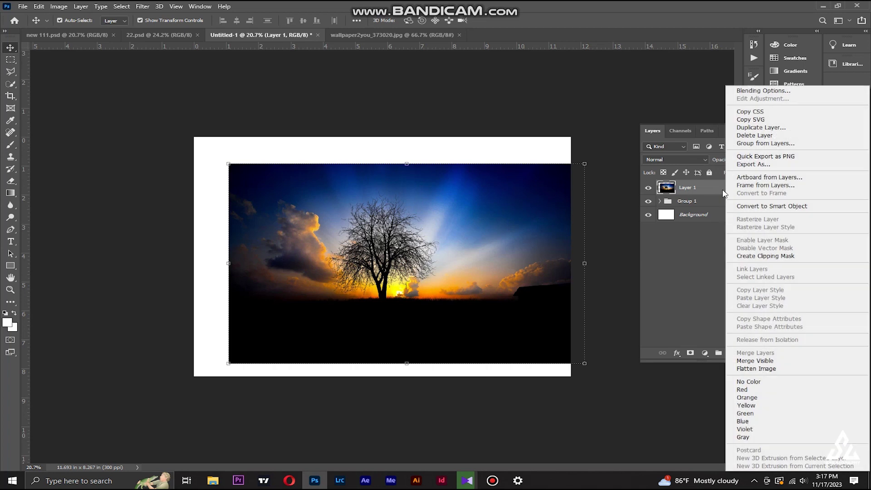
pyautogui.click(772, 255)
pyautogui.click(727, 151)
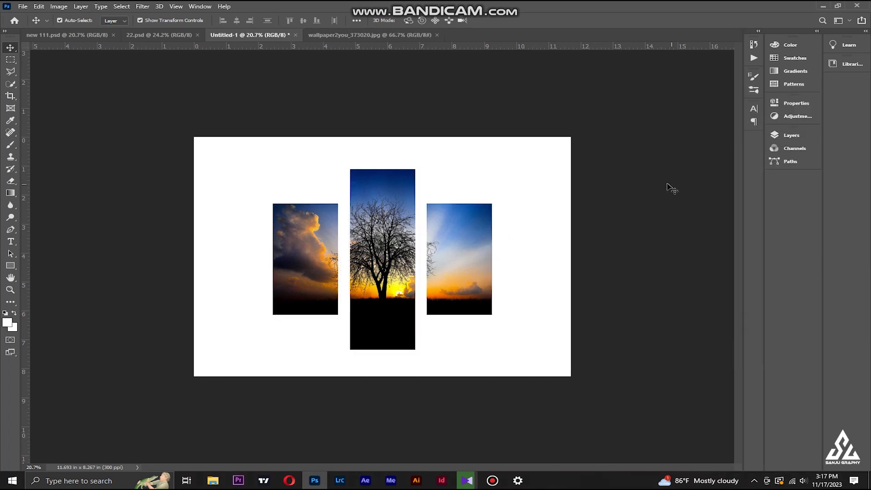
# Step: Nudge the right panel left and the left panel right, then save to this computer
pyautogui.click(784, 138)
pyautogui.click(676, 201)
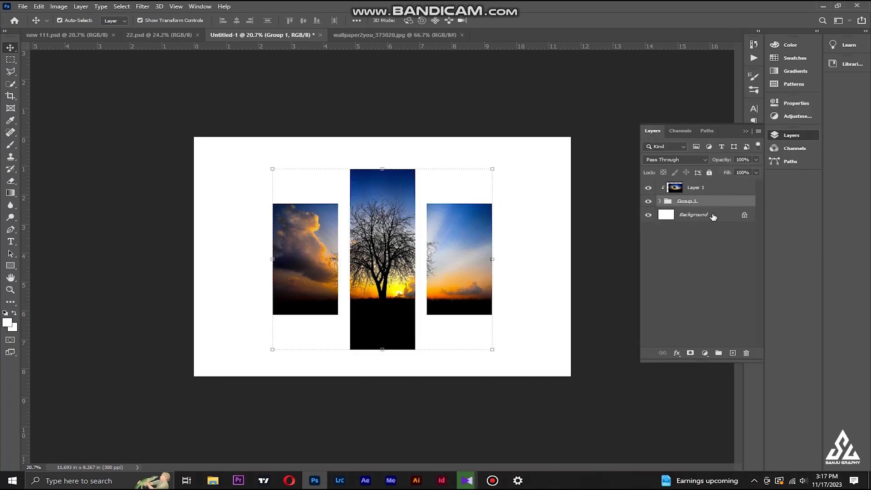
pyautogui.click(721, 215)
pyautogui.click(327, 254)
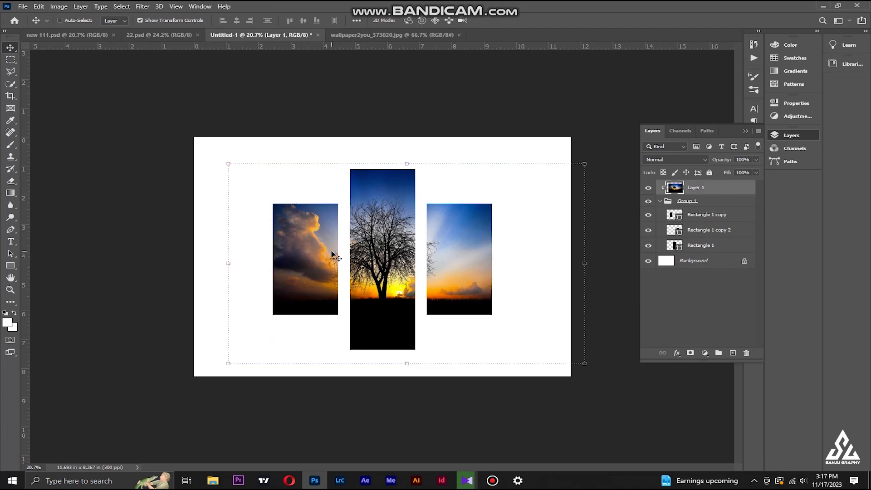
pyautogui.click(707, 230)
pyautogui.press('Left')
pyautogui.press('Left')
pyautogui.press('Left')
pyautogui.press('Left')
pyautogui.press('Left')
pyautogui.press('Left')
pyautogui.press('Left')
pyautogui.press('Left')
pyautogui.press('Left')
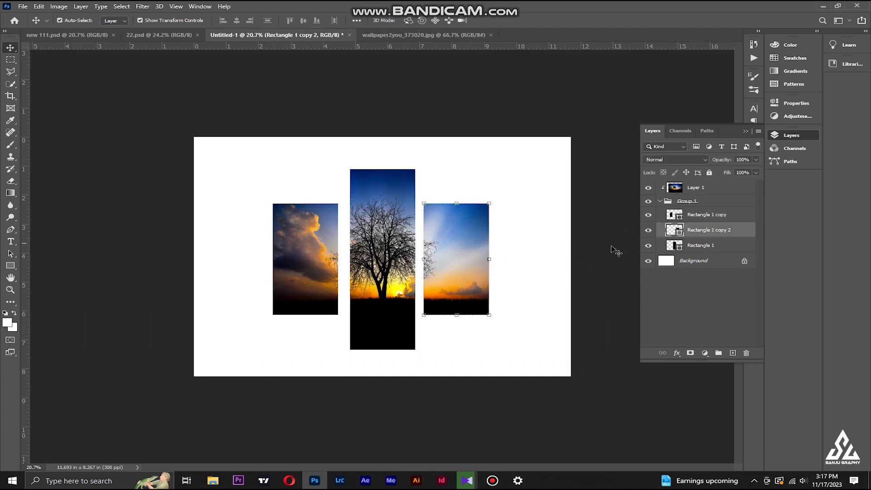
pyautogui.click(701, 219)
pyautogui.press('Right')
pyautogui.press('Right')
pyautogui.press('Right')
pyautogui.press('Right')
pyautogui.press('Right')
pyautogui.press('Right')
pyautogui.press('Right')
pyautogui.press('Right')
pyautogui.press('Right')
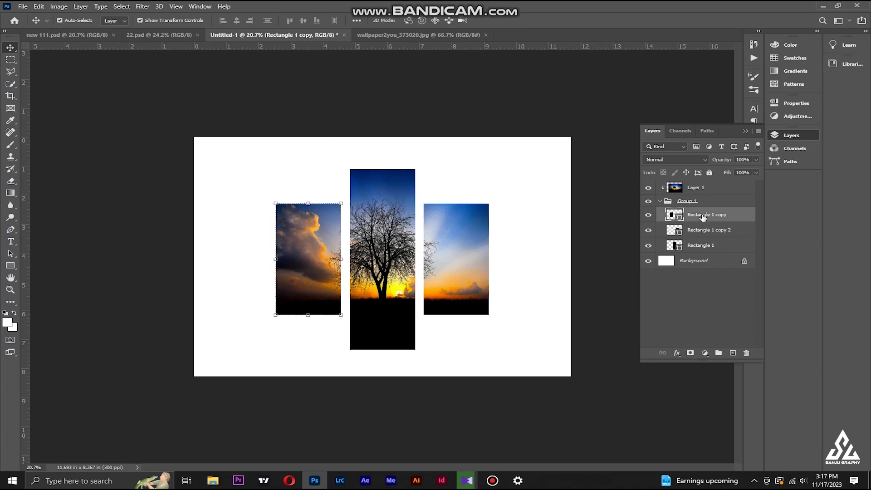
pyautogui.click(140, 140)
pyautogui.hotkey('ctrl', 's')
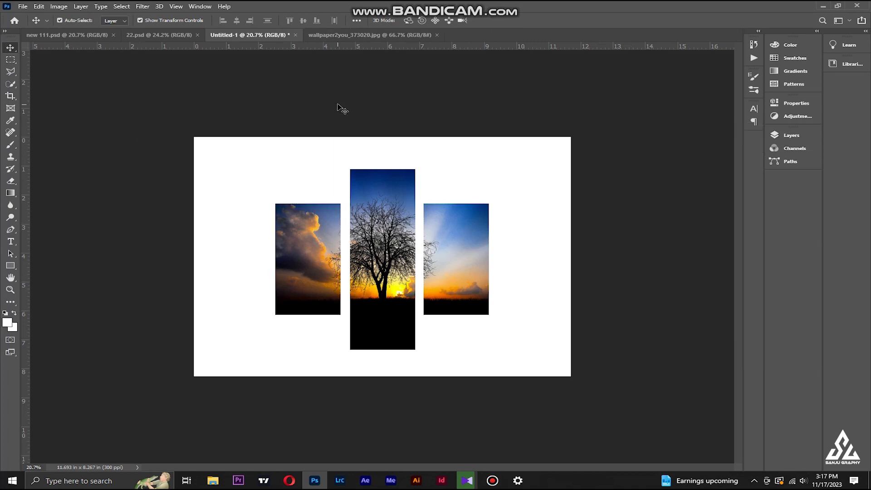
pyautogui.click(529, 322)
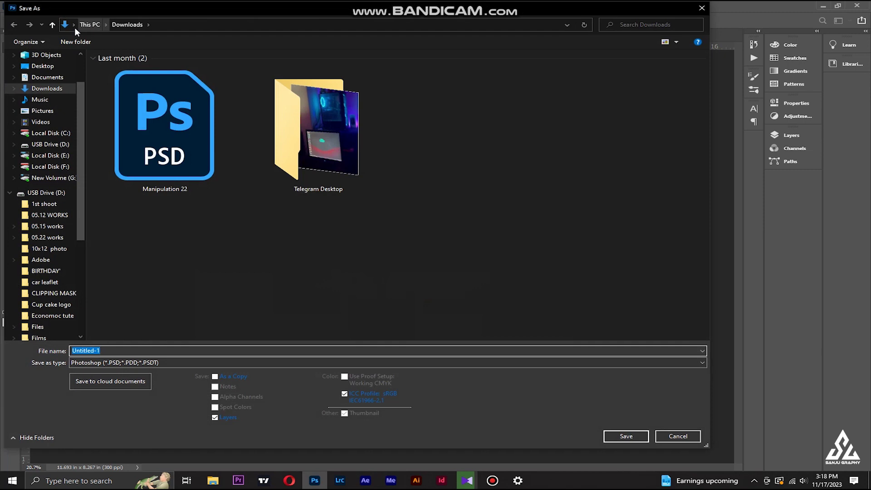
# Step: Save the design as 12.psd in the CLIPPING MASK folder on Local Disk (E:)
pyautogui.click(89, 25)
pyautogui.doubleClick(399, 143)
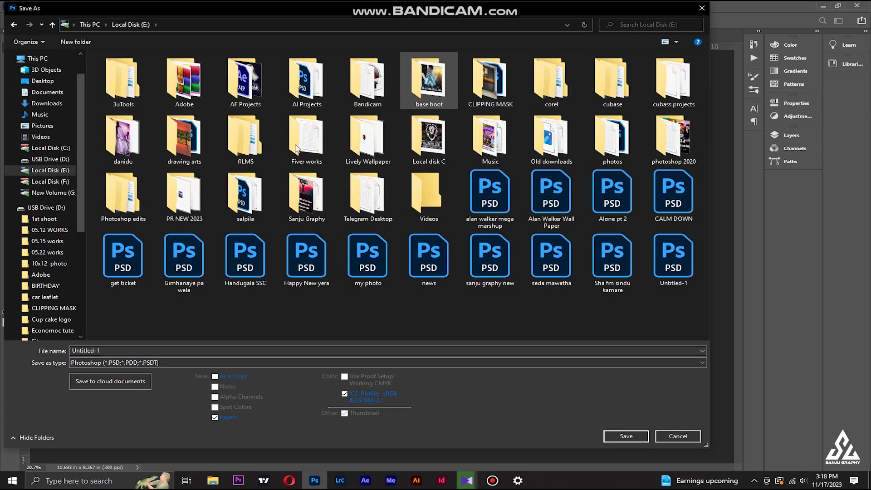
pyautogui.doubleClick(515, 94)
pyautogui.write('12')
pyautogui.press('Return')
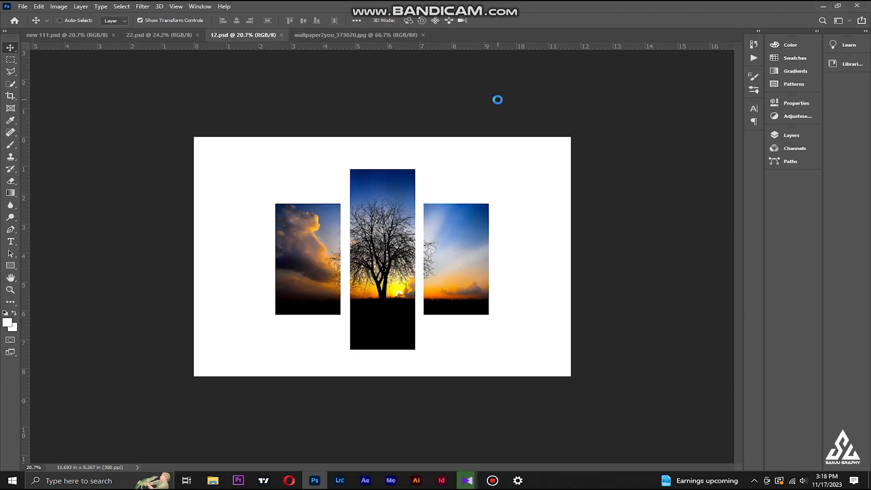
# Step: Select the home-interior-designs image from Downloads to open
pyautogui.hotkey('ctrl', 'o')
pyautogui.click(47, 136)
pyautogui.click(216, 303)
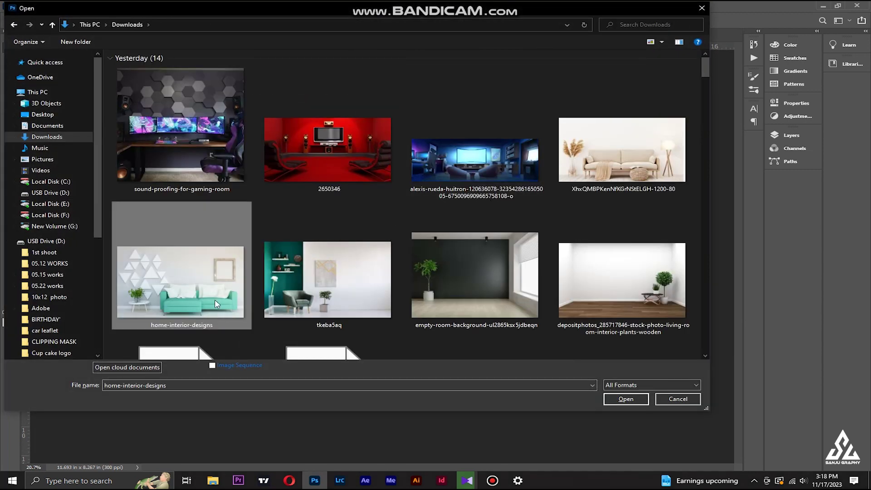
# Step: Bring the home-interior photo into 12.psd and scale it to fill the canvas
pyautogui.doubleClick(199, 269)
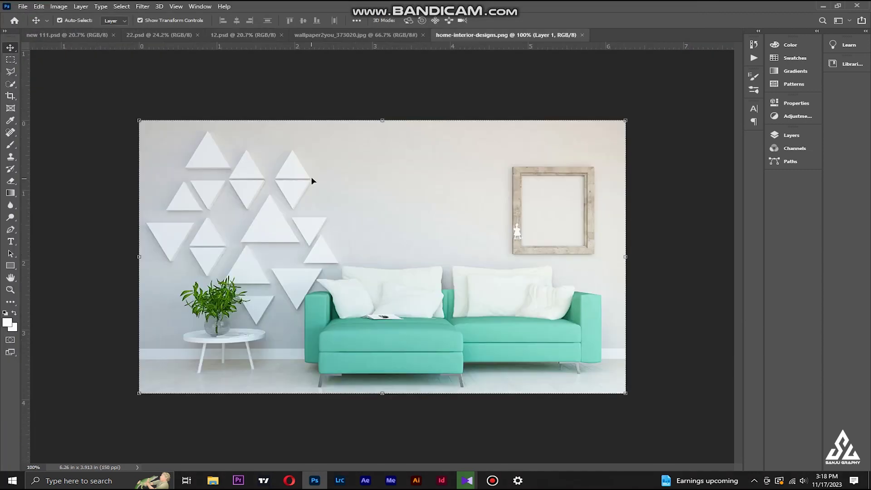
pyautogui.moveTo(357, 98); pyautogui.dragTo(350, 36)
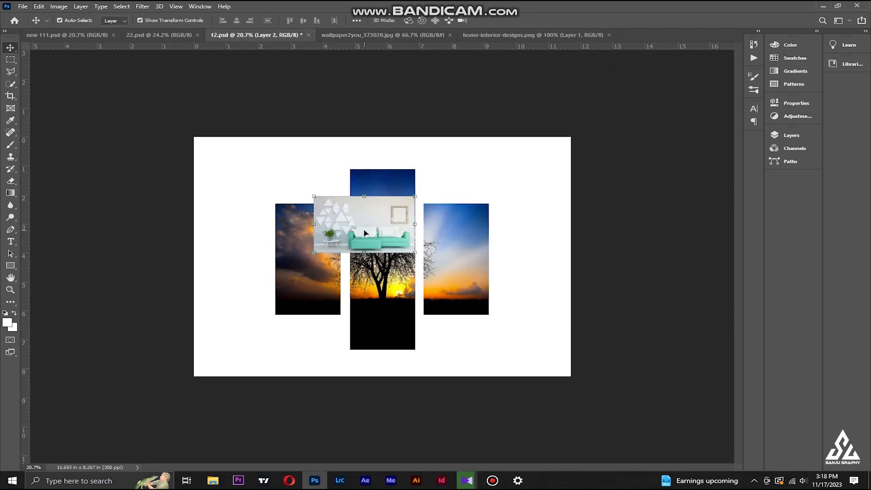
pyautogui.moveTo(230, 37); pyautogui.dragTo(401, 266)
pyautogui.moveTo(440, 236); pyautogui.dragTo(612, 152)
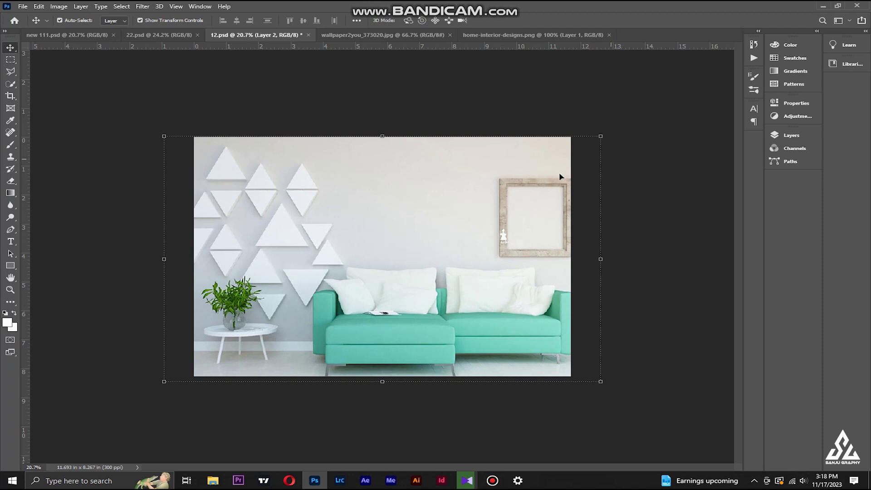
pyautogui.press('Return')
pyautogui.press('c')
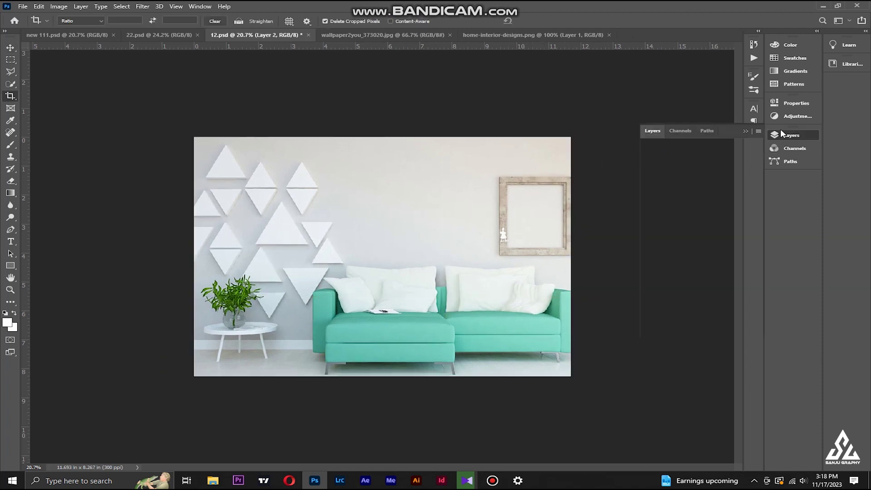
# Step: Move the interior photo layer below the sky panel group
pyautogui.moveTo(680, 146); pyautogui.dragTo(680, 213)
pyautogui.click(680, 131)
pyautogui.click(653, 131)
pyautogui.click(10, 47)
pyautogui.hotkey('ctrl', 'z')
pyautogui.hotkey('ctrl', 'shift', 'z')
pyautogui.hotkey('ctrl', 'z')
pyautogui.hotkey('ctrl', 'shift', 'z')
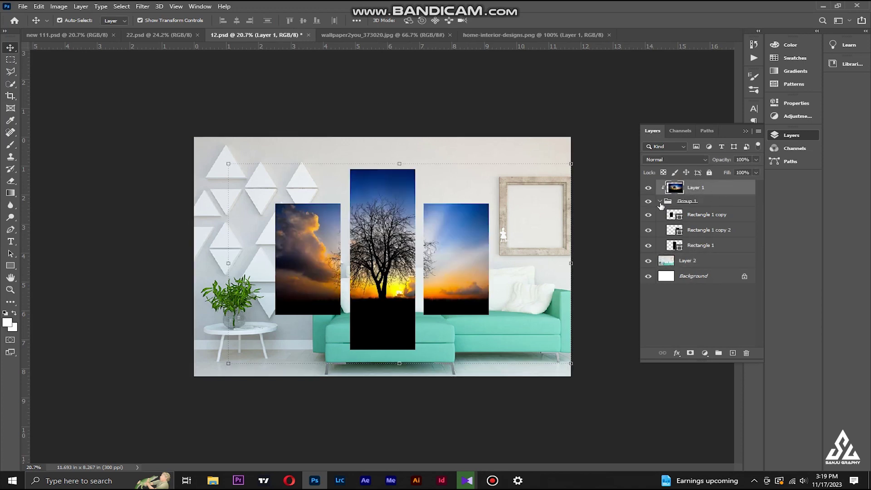
# Step: Scale the rectangle group and sky photo down together and move them up the wall
pyautogui.click(660, 201)
pyautogui.keyDown('shift'); pyautogui.click(687, 201); pyautogui.keyUp('shift')
pyautogui.hotkey('ctrl', 't')
pyautogui.moveTo(571, 163); pyautogui.dragTo(517, 196)
pyautogui.moveTo(428, 251); pyautogui.dragTo(431, 204)
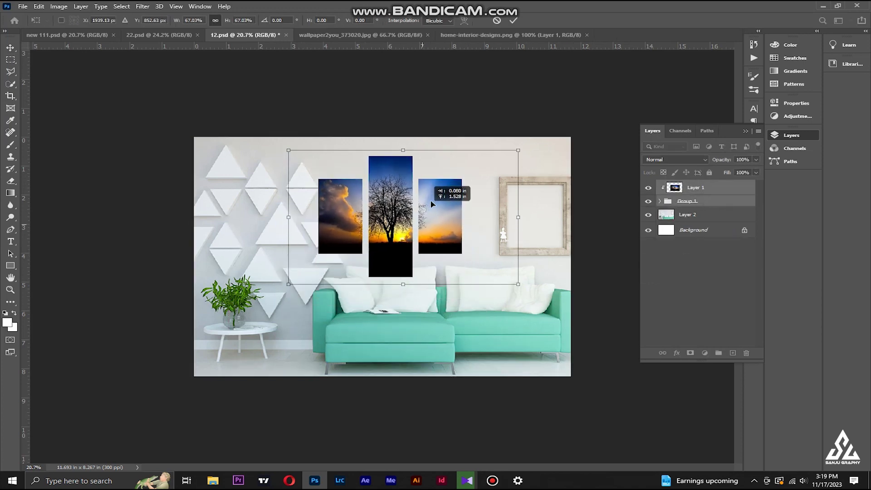
pyautogui.moveTo(288, 284); pyautogui.dragTo(320, 264)
pyautogui.moveTo(453, 194); pyautogui.dragTo(456, 201)
# Step: Settle the panels at about 63% above the sofa, then switch to 22.psd's styled group
pyautogui.hotkey('ctrl', 'z')
pyautogui.moveTo(543, 136); pyautogui.dragTo(533, 144)
pyautogui.moveTo(476, 181); pyautogui.dragTo(477, 184)
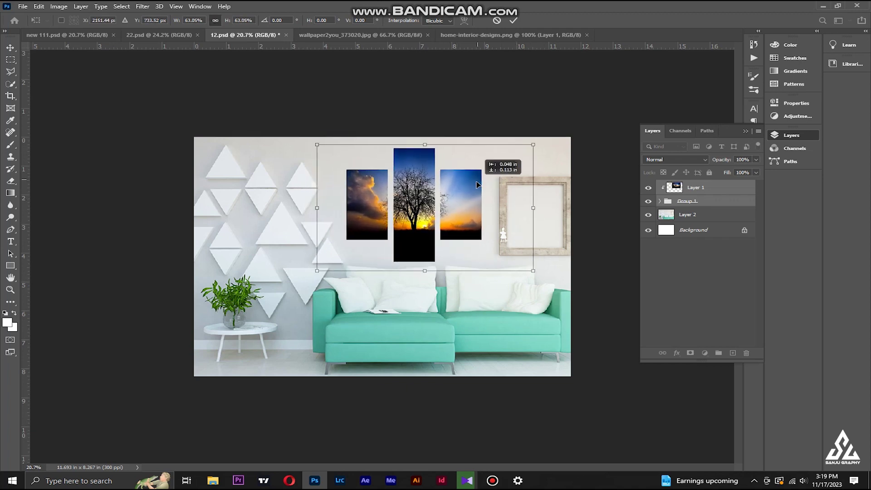
pyautogui.press('Return')
pyautogui.hotkey('ctrl', 'shift', 'Tab')
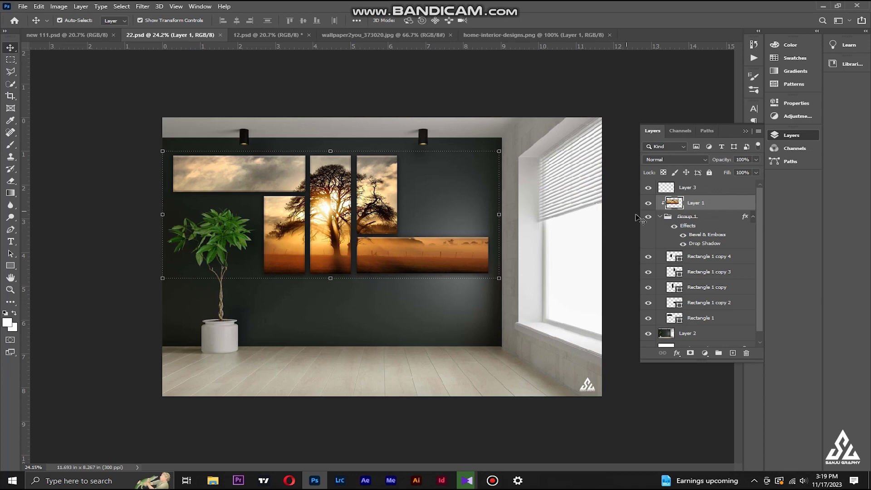
pyautogui.rightClick(705, 218)
# Step: Copy Group 1's bevel and drop shadow style from 22.psd onto Group 1 in 12.psd
pyautogui.press('Escape')
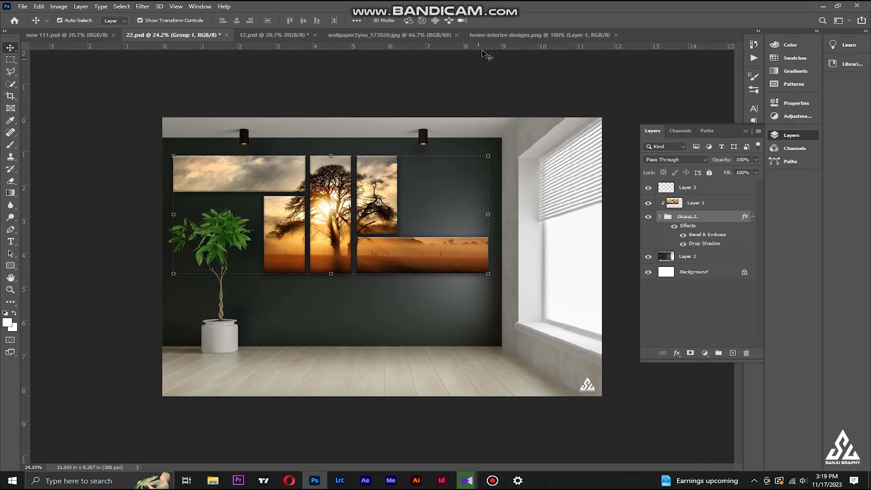
pyautogui.click(272, 35)
pyautogui.rightClick(692, 203)
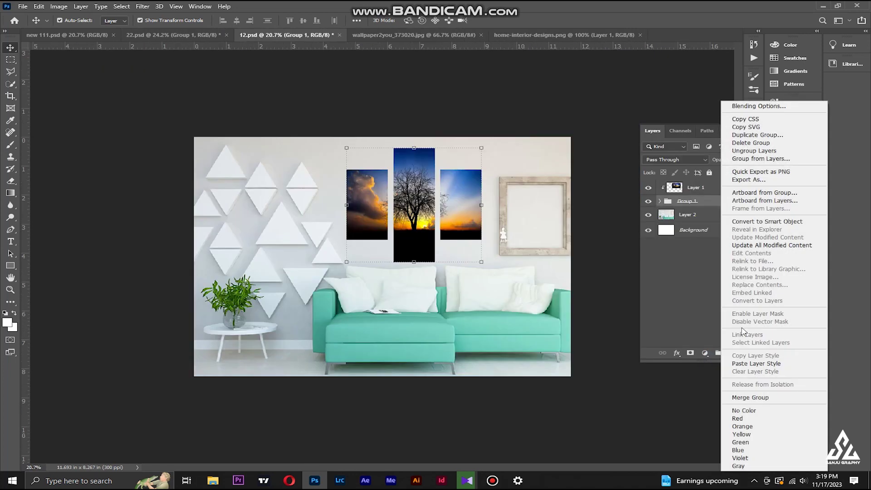
pyautogui.click(749, 364)
# Step: Reduce the panels' drop shadow size to 27 px and fit the image in the window
pyautogui.doubleClick(714, 207)
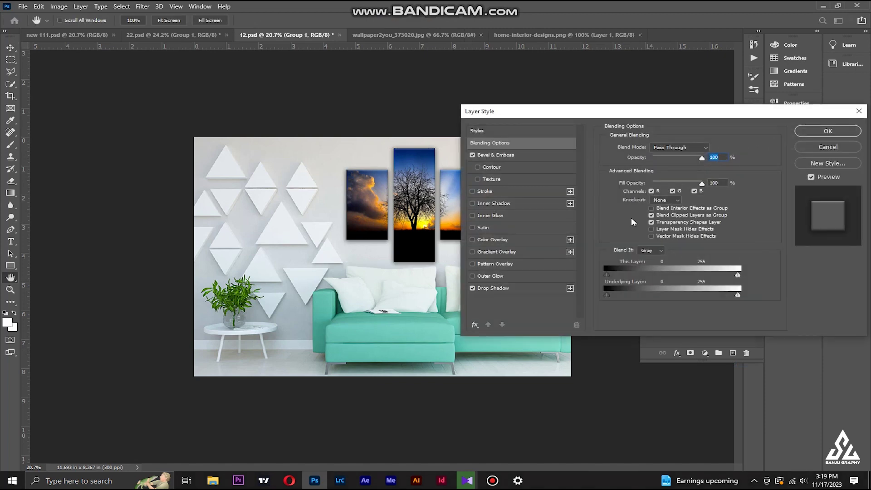
pyautogui.click(493, 288)
pyautogui.scroll(2, 418, 239)
pyautogui.scroll(2, 417, 239)
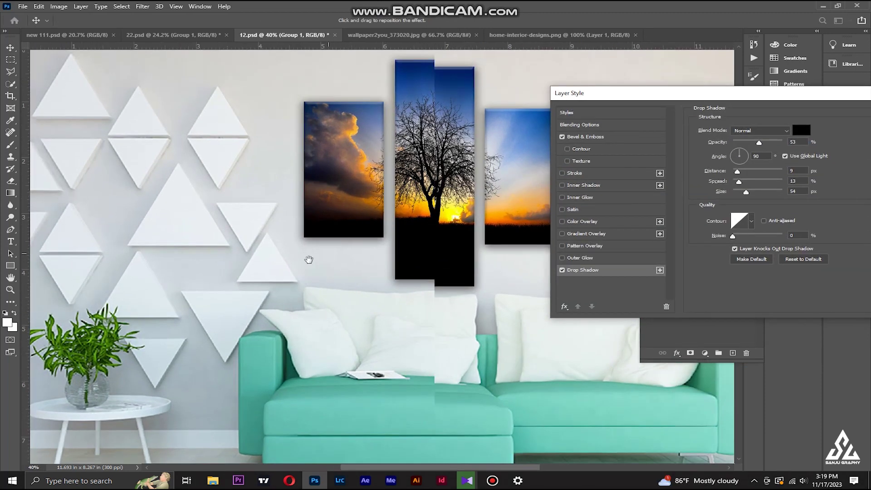
pyautogui.press('Return')
pyautogui.moveTo(332, 230); pyautogui.dragTo(235, 265)
pyautogui.doubleClick(716, 202)
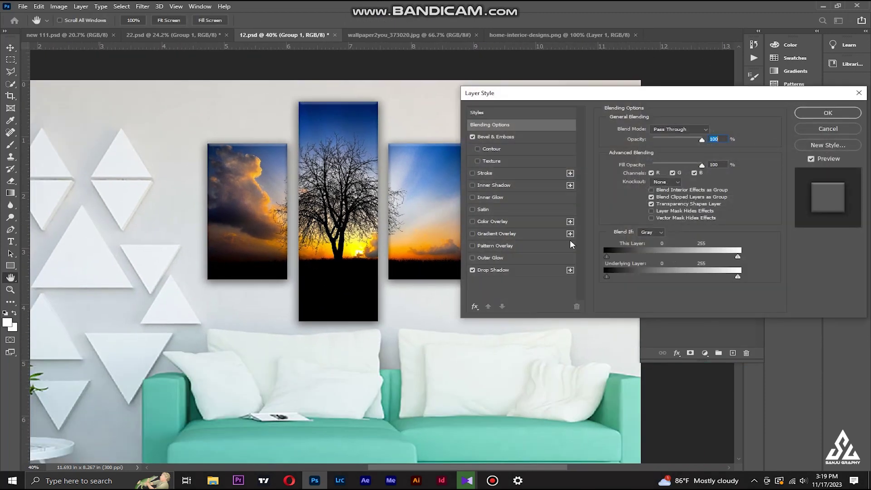
pyautogui.click(521, 270)
pyautogui.moveTo(656, 191); pyautogui.dragTo(652, 192)
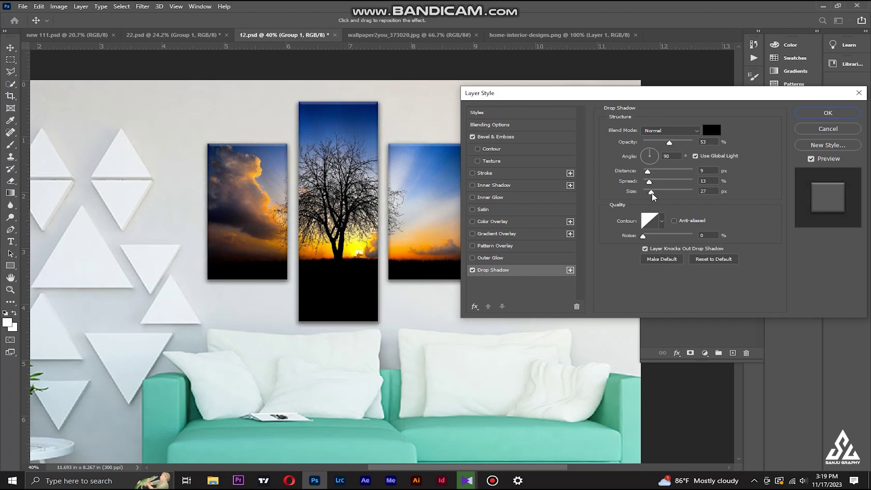
pyautogui.click(803, 130)
pyautogui.hotkey('ctrl', '0')
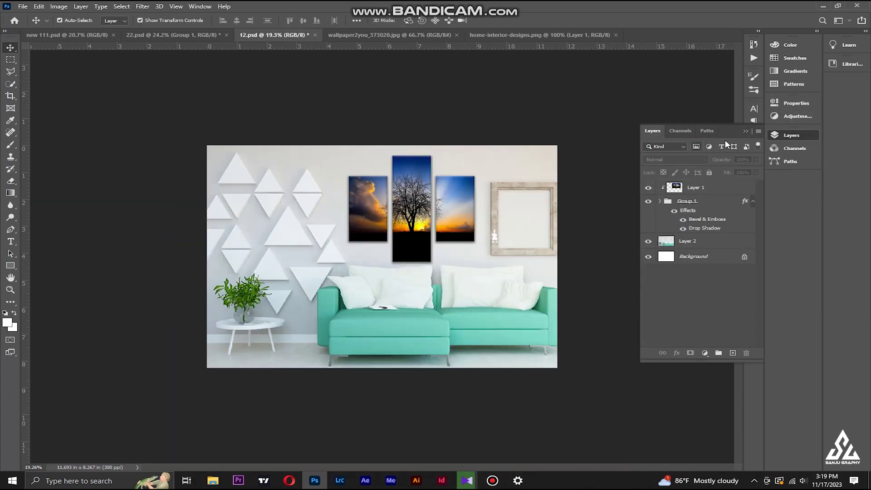